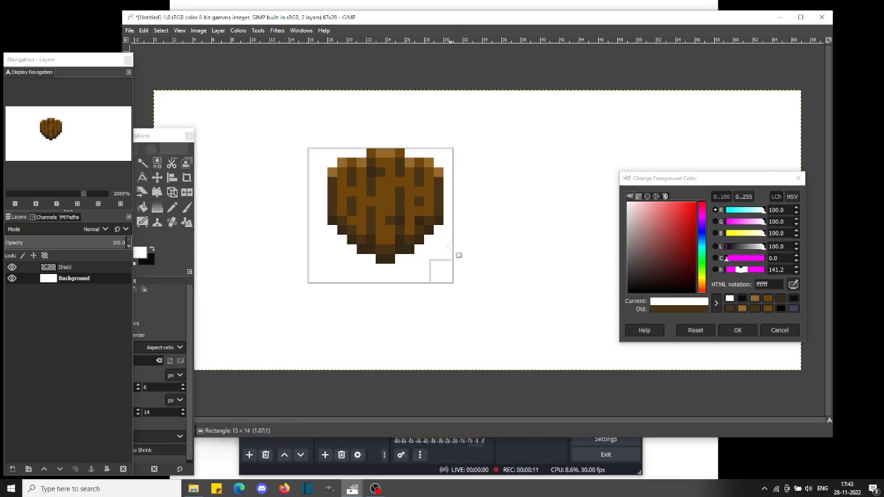
- Clear the rectangle selection and check the contents of the Shield and Background layers by switching each one's visibility off and on
click(492, 270)
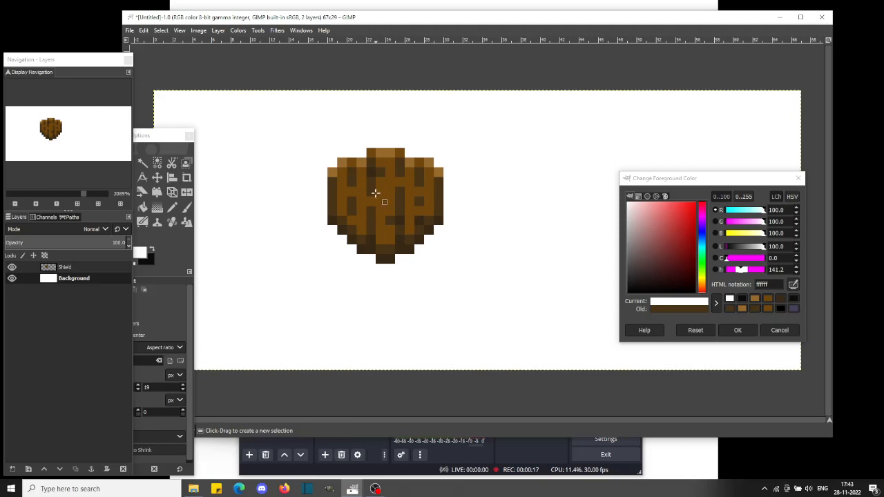
click(63, 265)
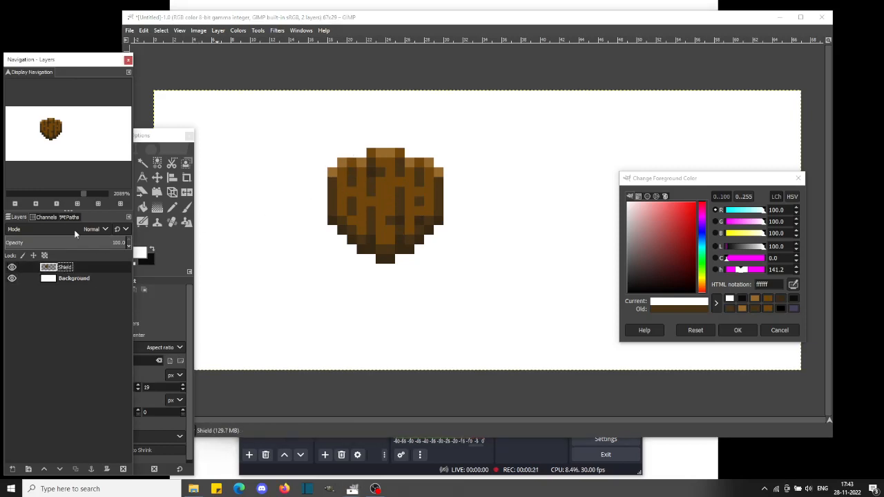
click(12, 267)
click(11, 267)
click(11, 278)
click(11, 278)
click(66, 278)
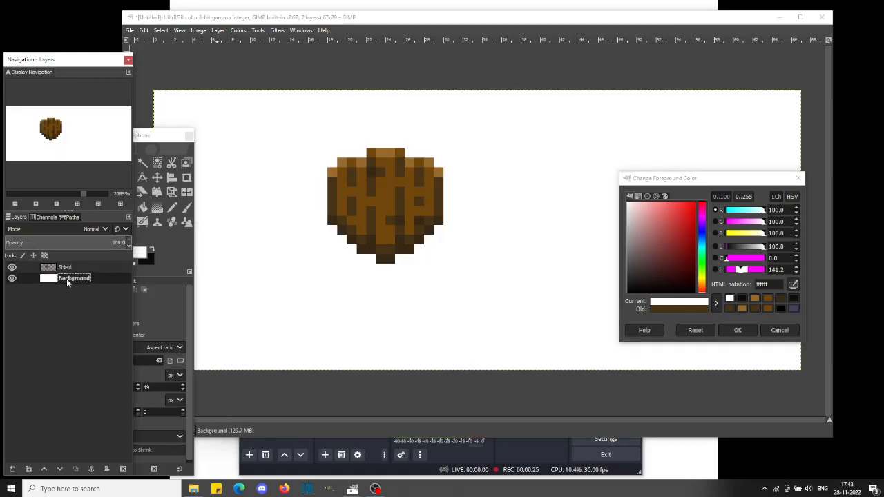
right_click(328, 290)
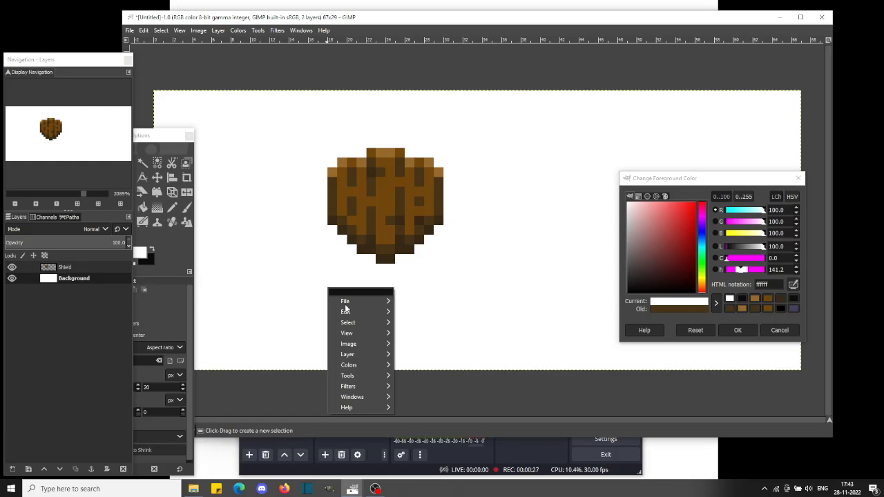
mouse_move(330, 320)
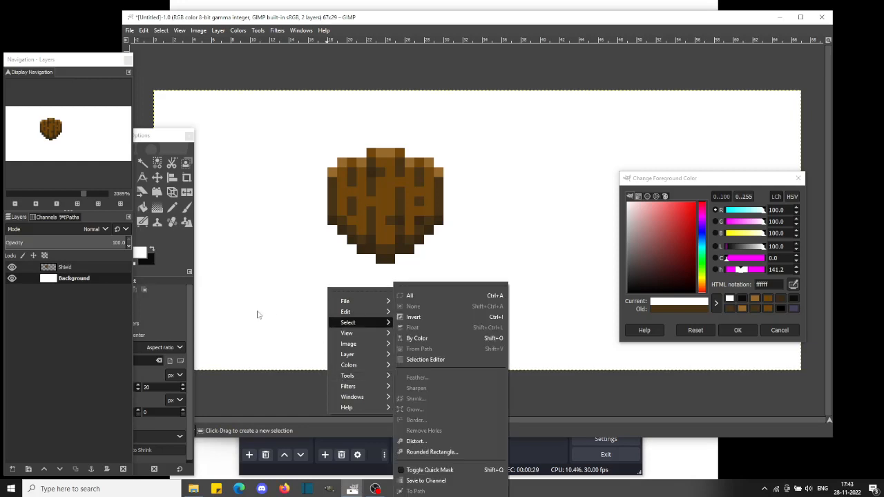
click(282, 317)
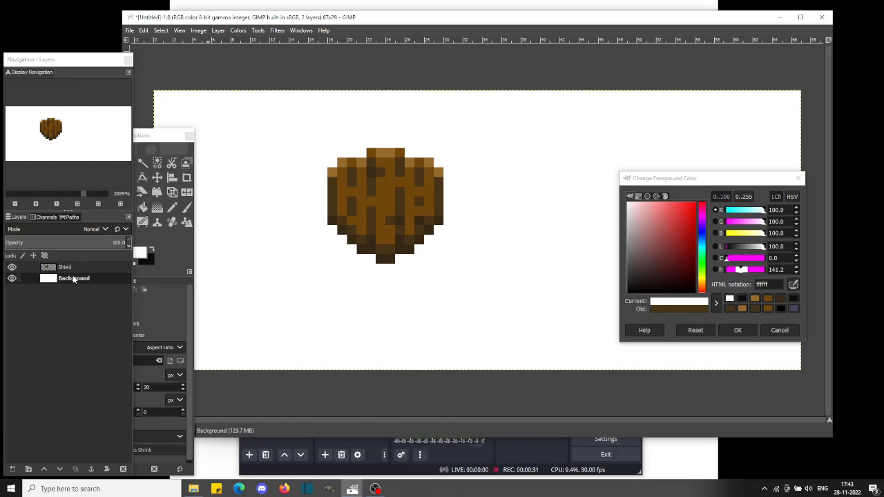
- Add an alpha channel to the Background layer
right_click(68, 279)
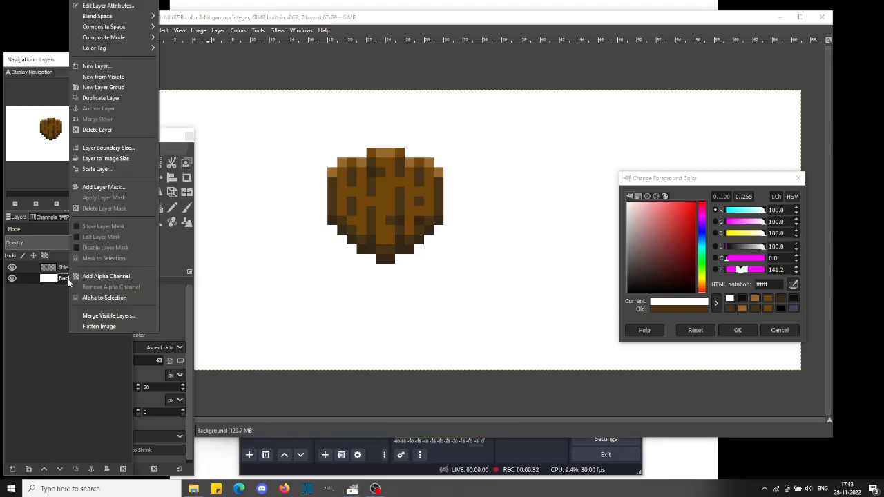
click(111, 277)
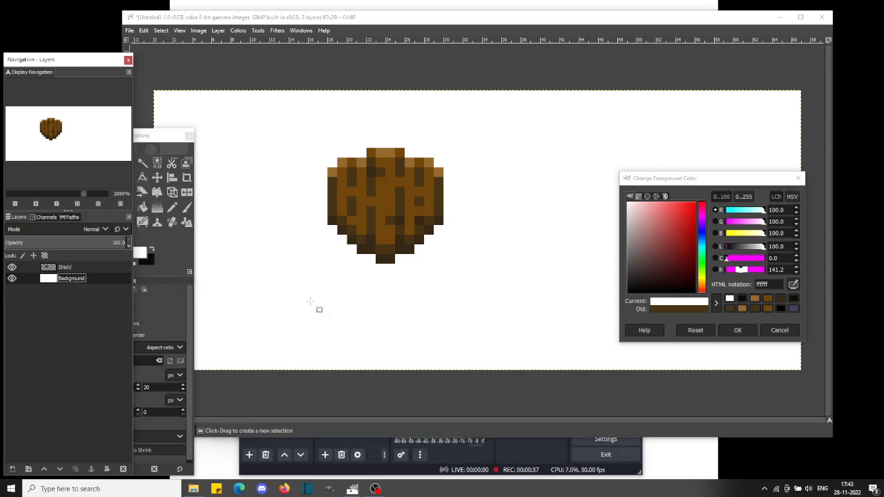
right_click(329, 314)
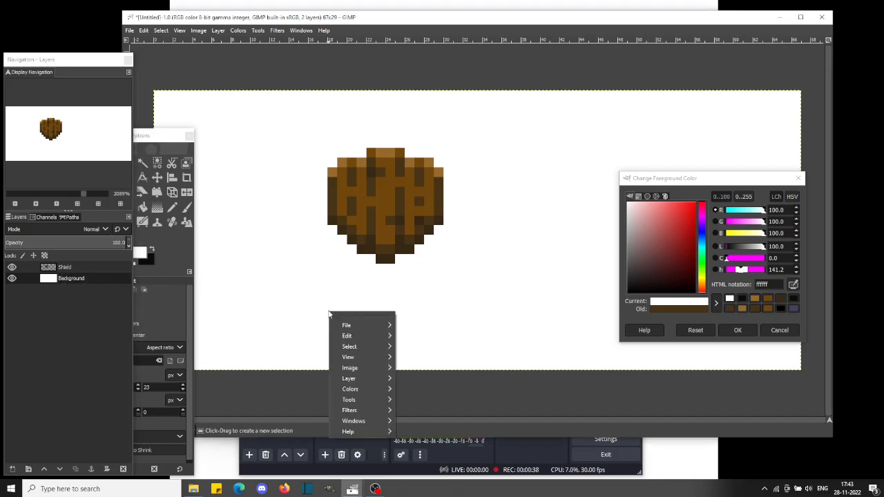
click(266, 285)
click(151, 140)
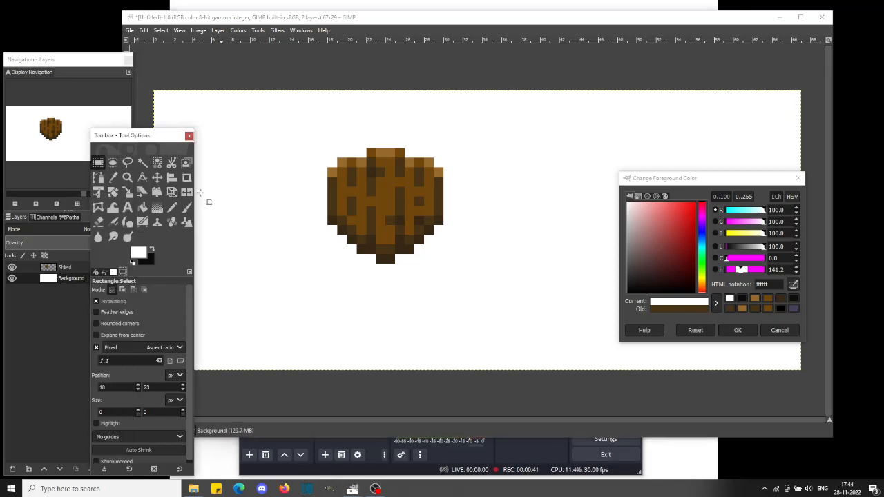
- Select the entire canvas and delete the Background layer's white fill to make it transparent
right_click(244, 211)
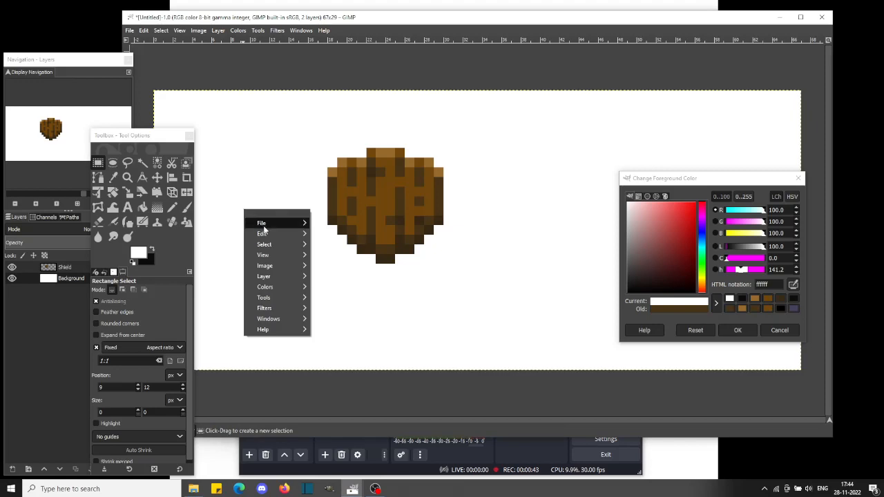
mouse_move(279, 245)
click(340, 254)
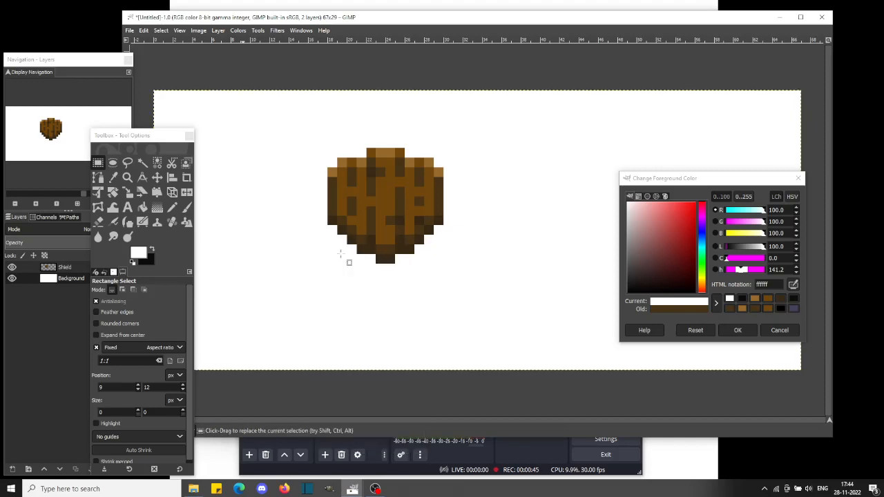
key(Delete)
click(297, 161)
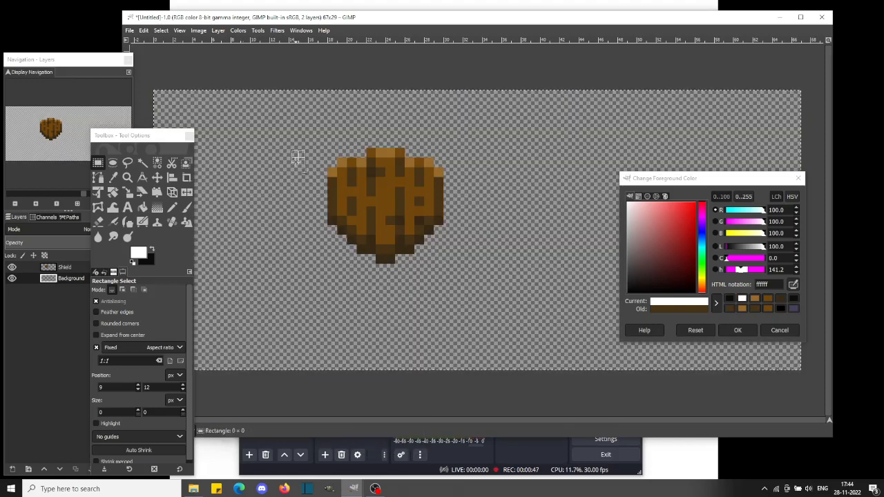
click(281, 222)
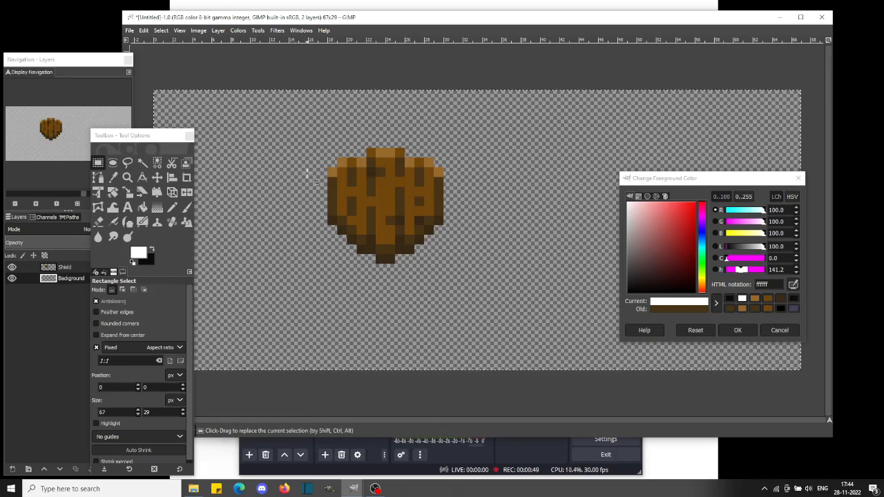
- Copy the shield from the Shield layer, paste it into the Background layer and anchor the floating selection
double_click(60, 268)
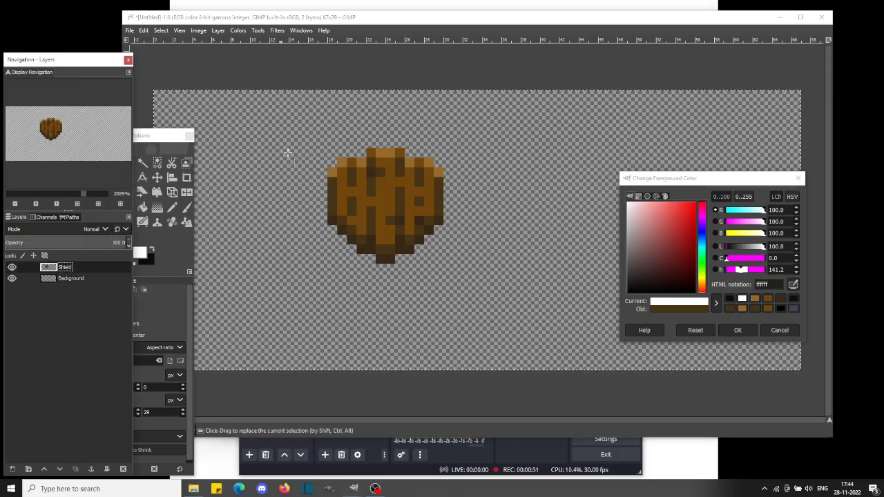
drag(310, 140, 468, 275)
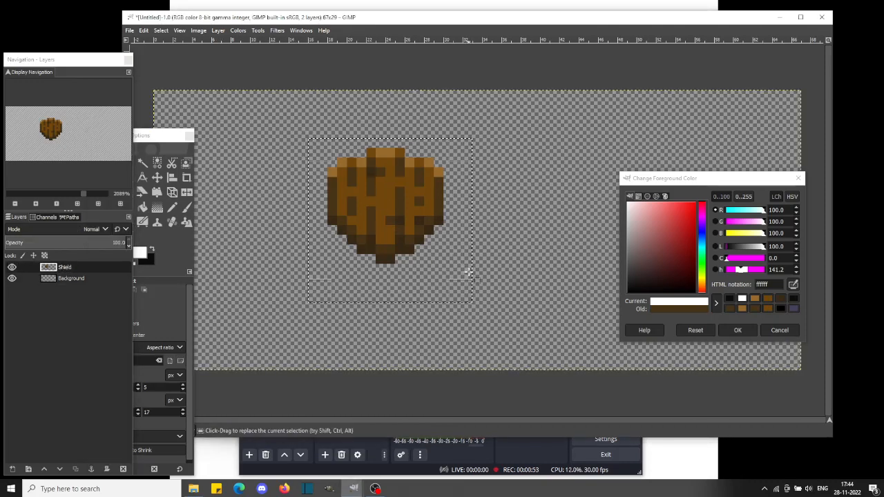
key(ctrl+c)
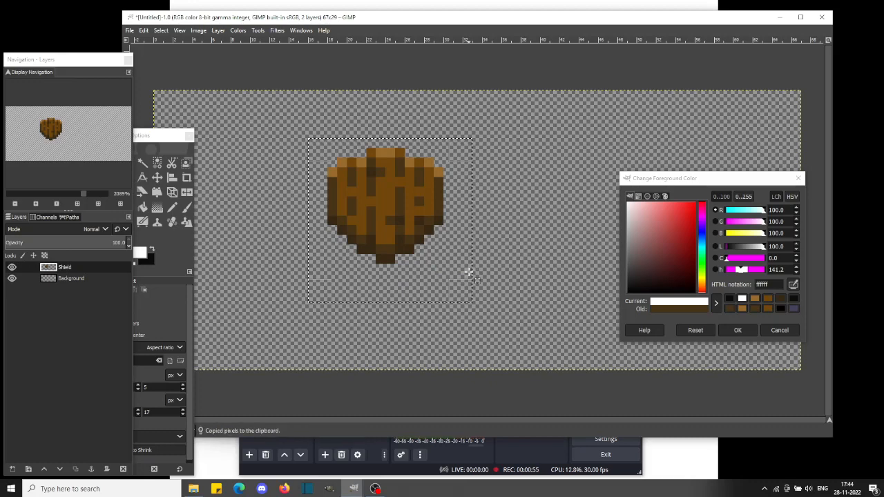
click(80, 280)
key(ctrl+v)
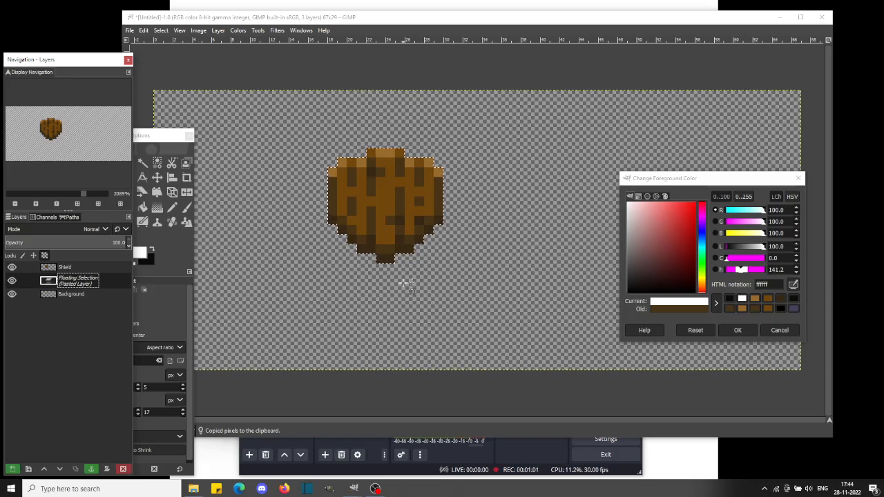
key(Up)
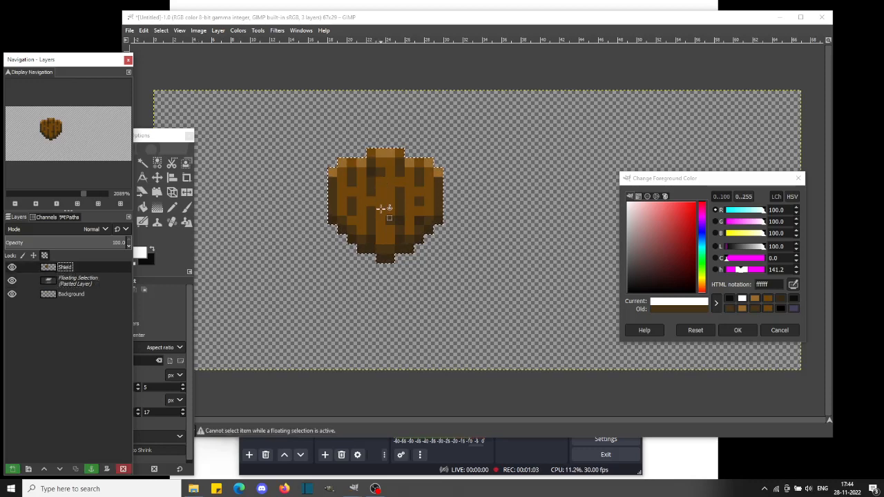
key(ctrl+h)
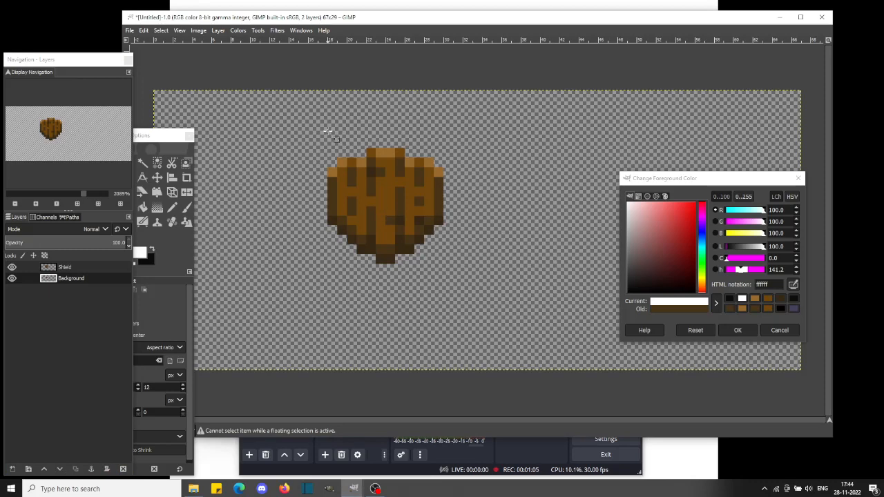
- Paste the shield onto the Background layer with one-pixel offsets around the original to form a border, and anchor the pasted pixels
drag(454, 262, 463, 273)
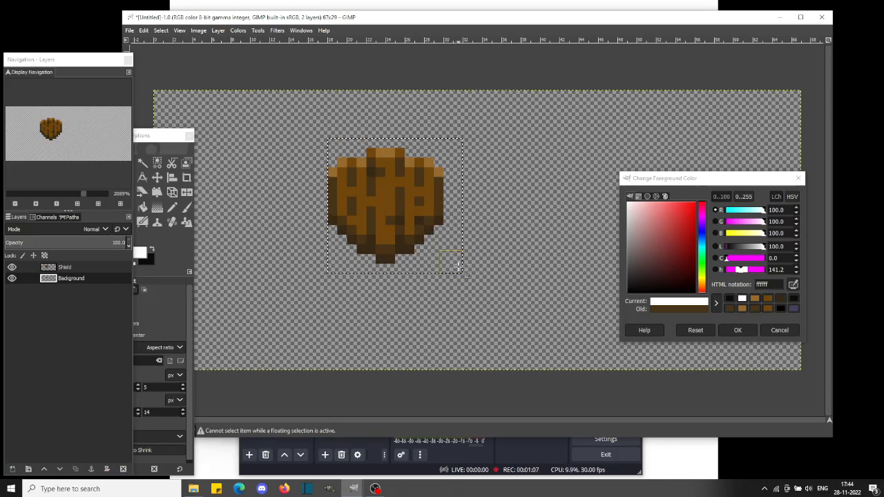
key(ctrl+v)
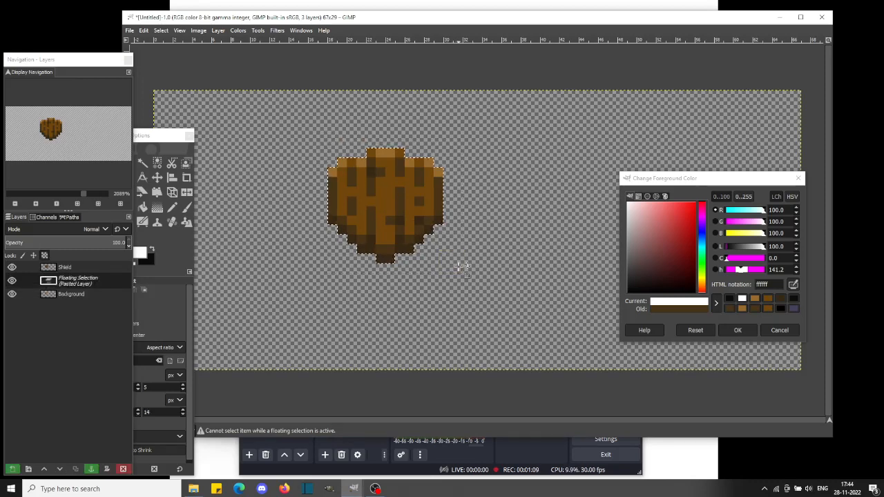
key(Up)
key(ctrl)
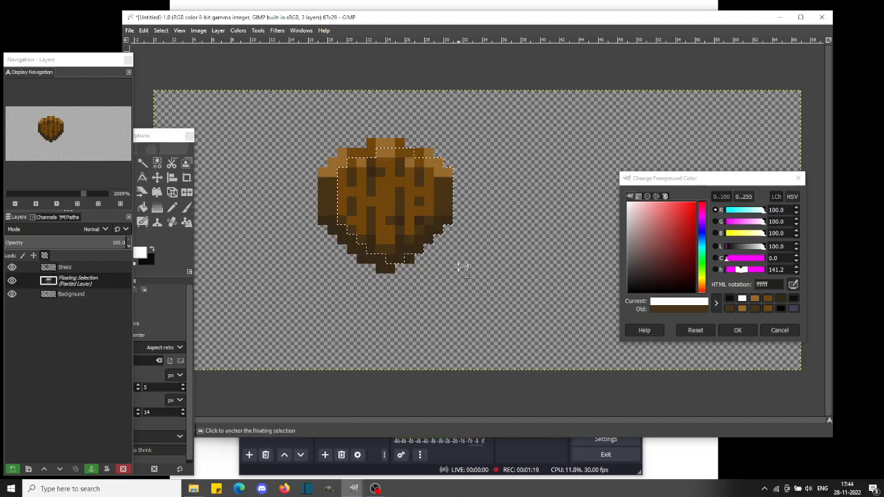
click(426, 284)
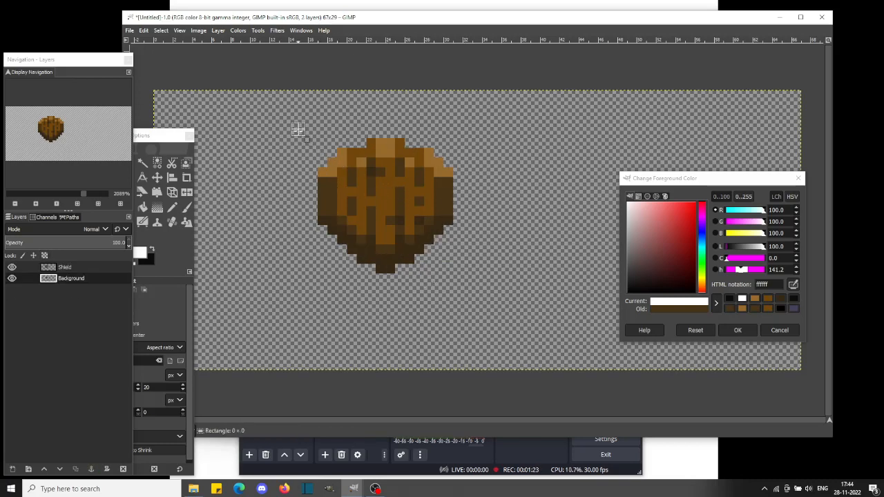
- Cut the enlarged shield shape from the Background layer and paste it back in place as a floating selection
drag(299, 133, 493, 295)
key(ctrl+x)
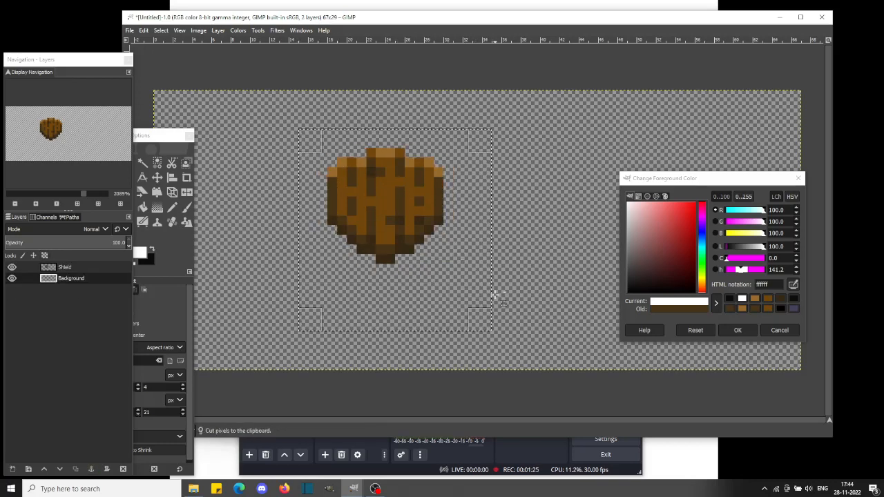
key(ctrl+v)
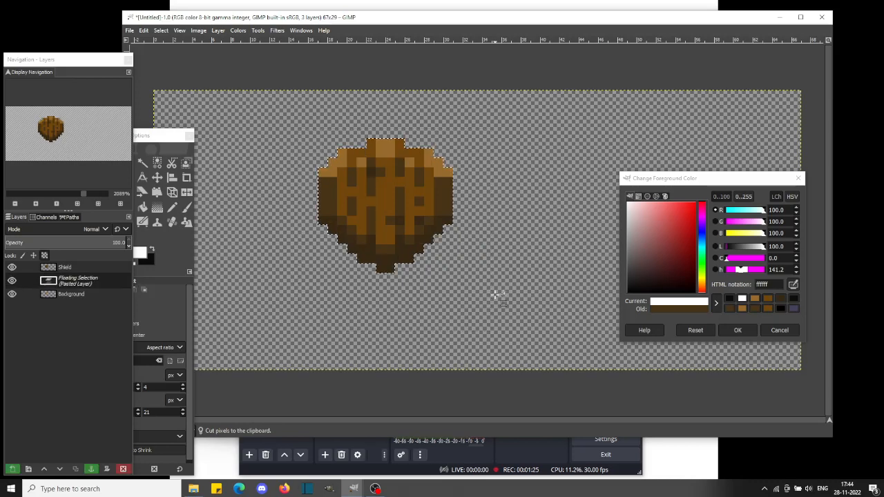
- Fill the whole floating shield shape with foreground color 0c0b0b using Bucket Fill, and anchor it to the Background layer
click(152, 250)
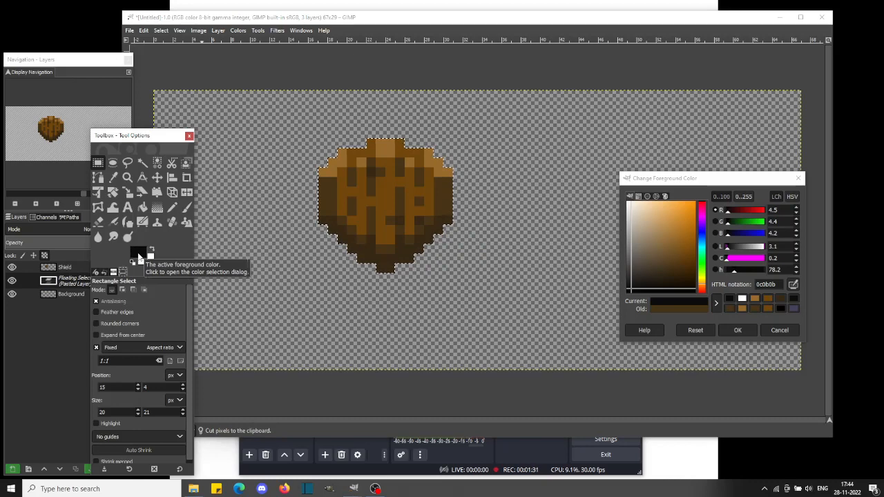
click(139, 255)
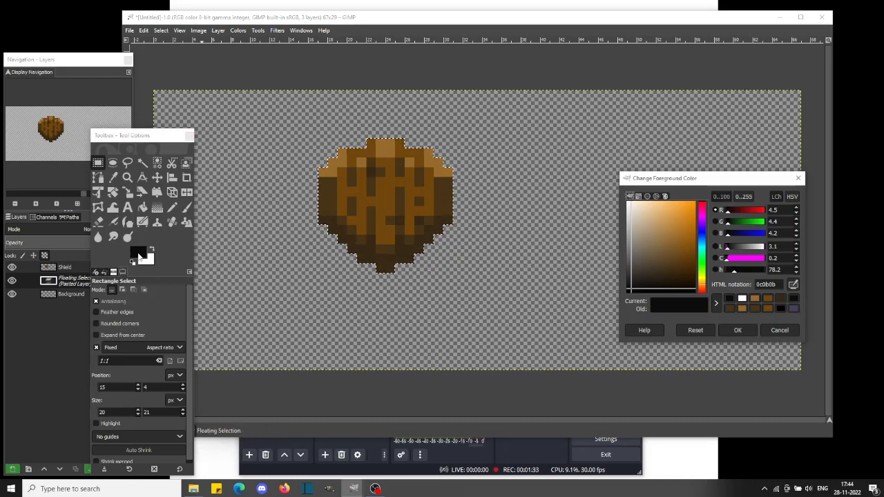
drag(629, 289, 631, 289)
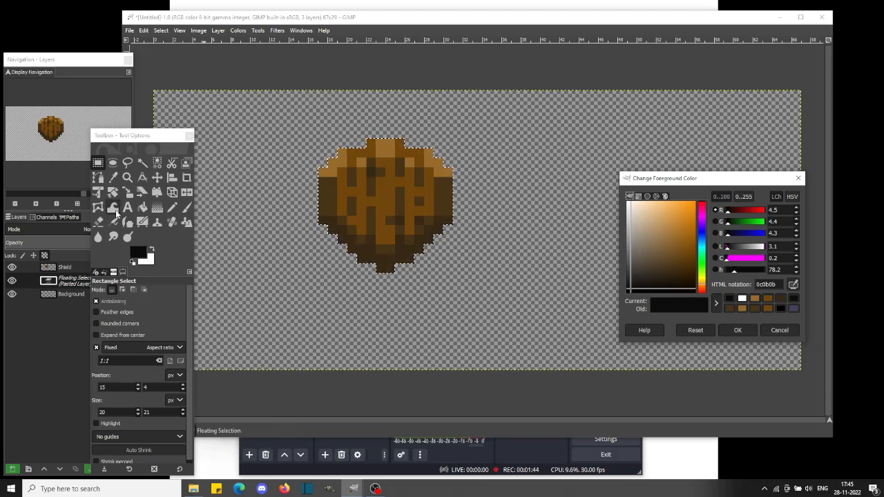
click(143, 208)
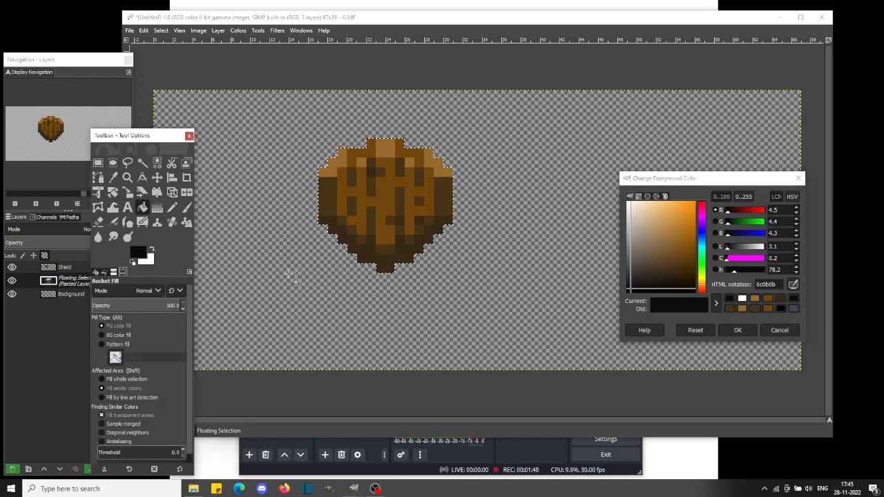
click(121, 379)
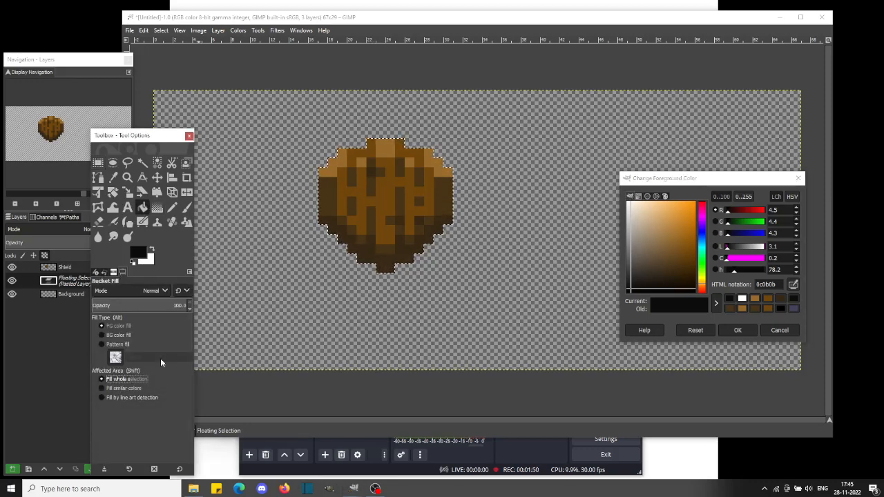
click(354, 219)
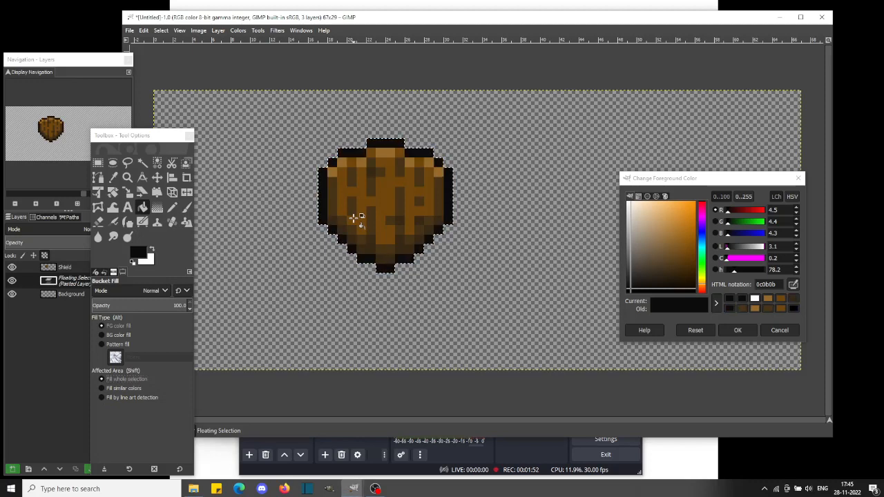
key(r)
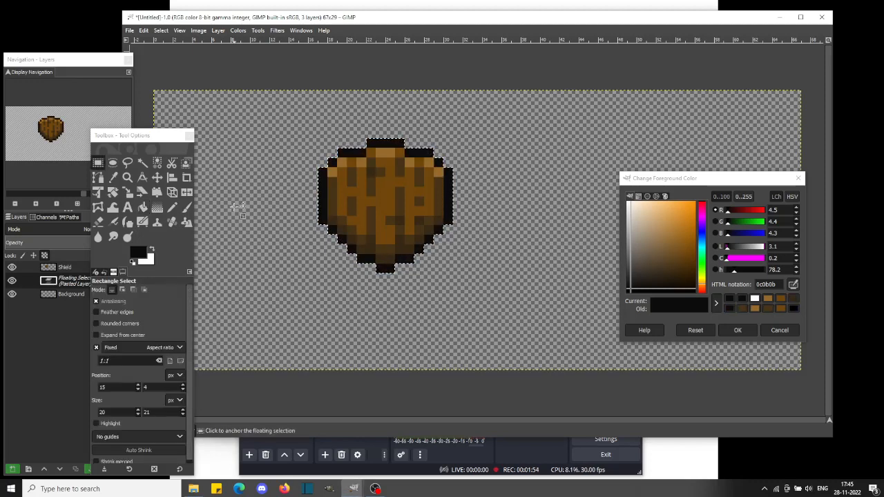
click(235, 206)
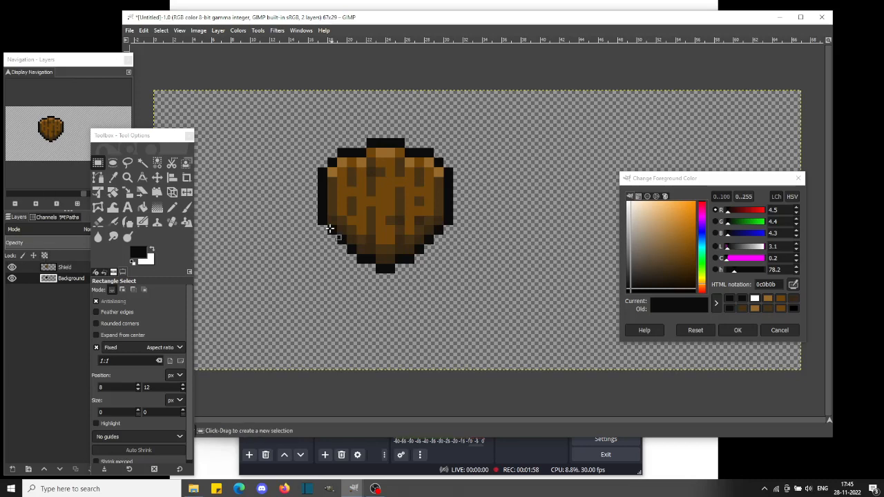
- Delete the black shield silhouette from the Background layer and clear the selection
drag(289, 128, 474, 288)
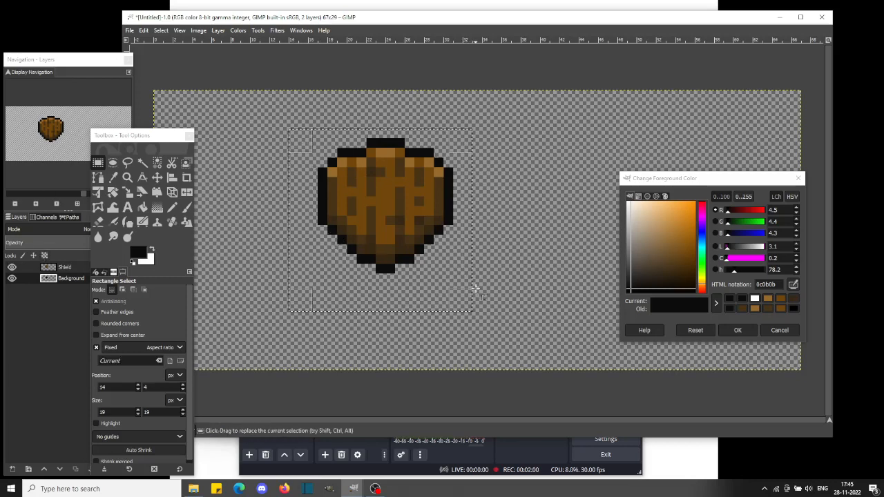
key(Delete)
click(502, 272)
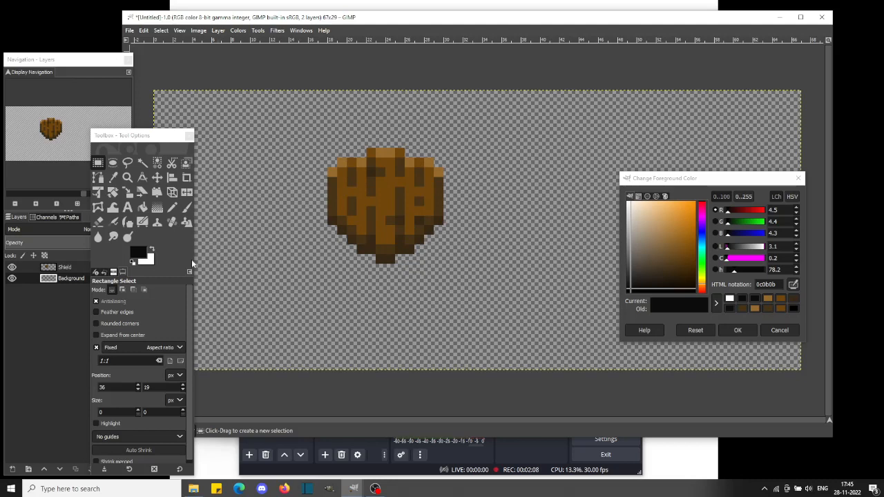
- Cut the shield from the Shield layer, paste it back in place and anchor the floating selection
click(50, 270)
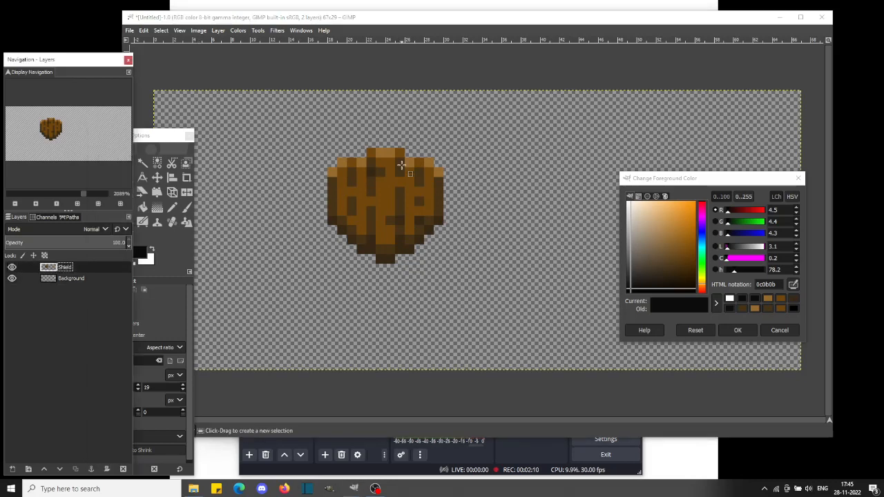
drag(308, 139, 463, 302)
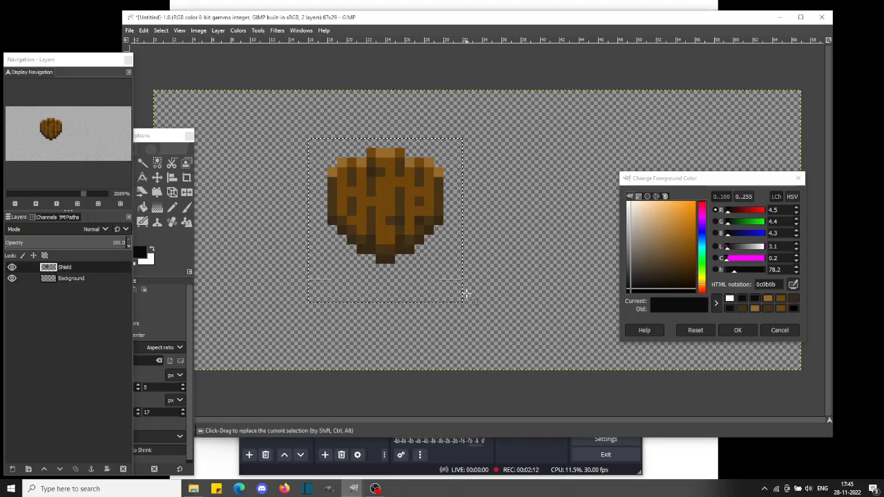
key(ctrl)
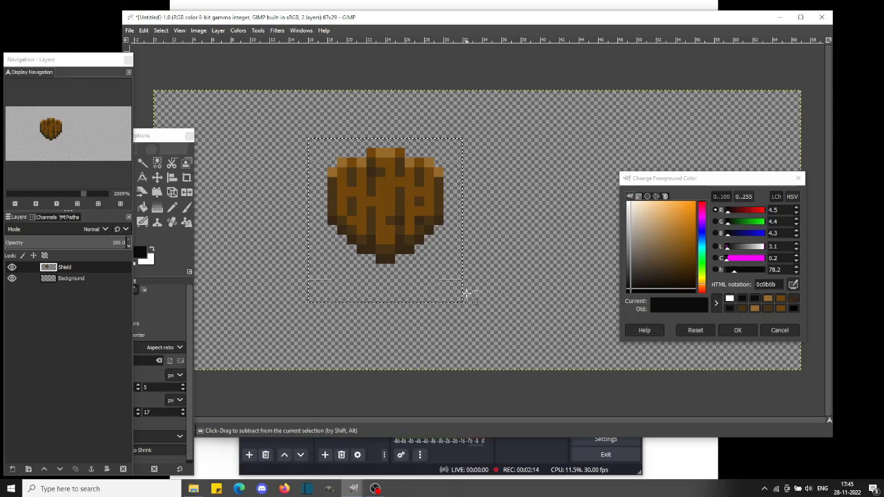
key(ctrl+x)
key(ctrl+v)
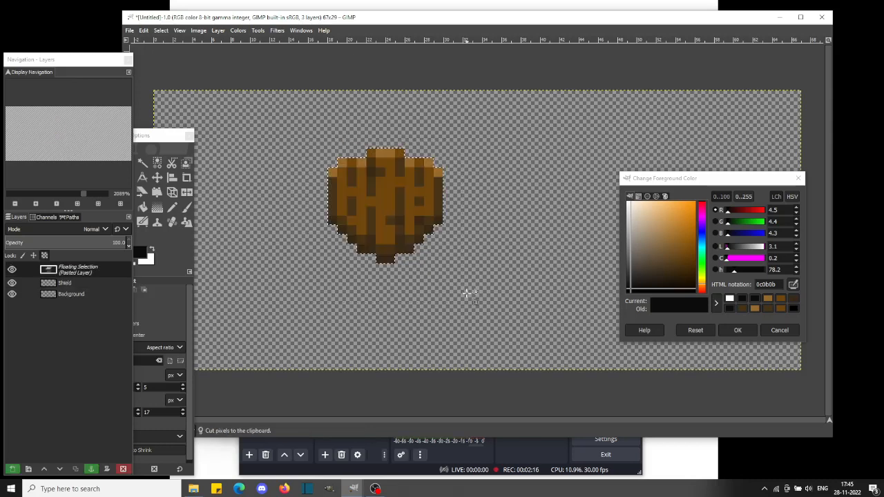
key(ctrl+h)
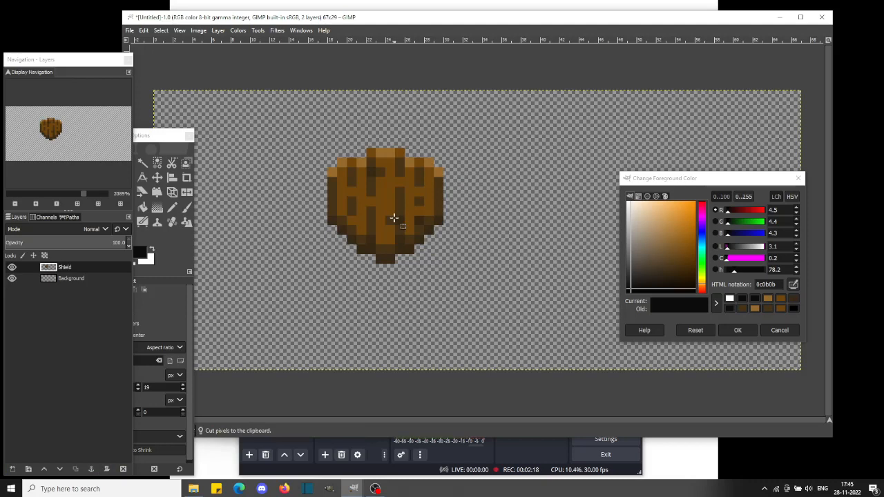
right_click(394, 218)
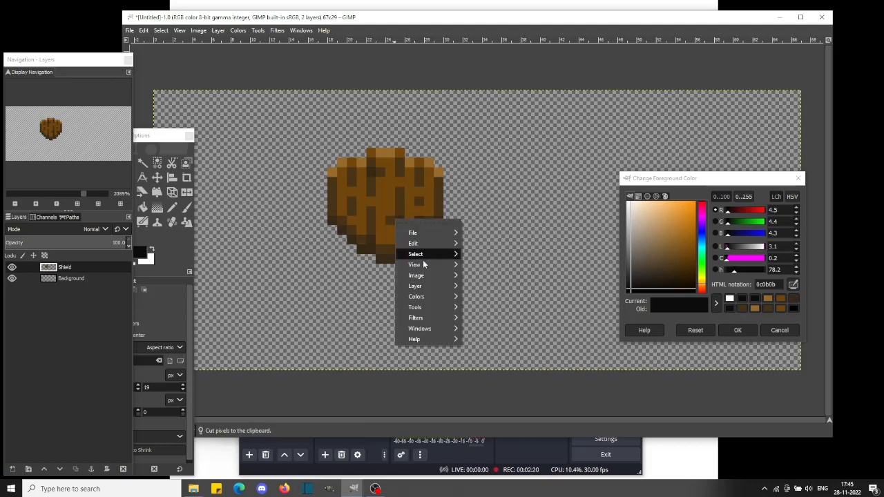
key(Escape)
- Select the shield's exact shape by fuzzy-selecting the transparent area around it and inverting the selection
click(141, 162)
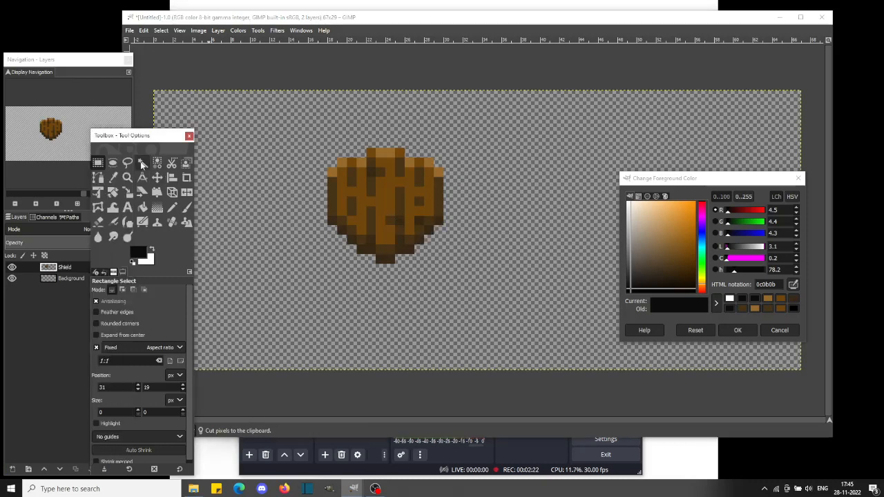
click(286, 268)
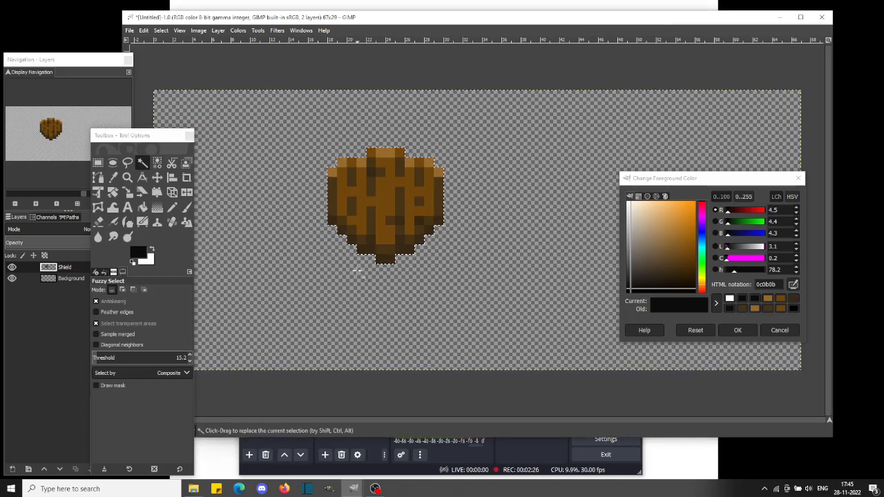
right_click(379, 220)
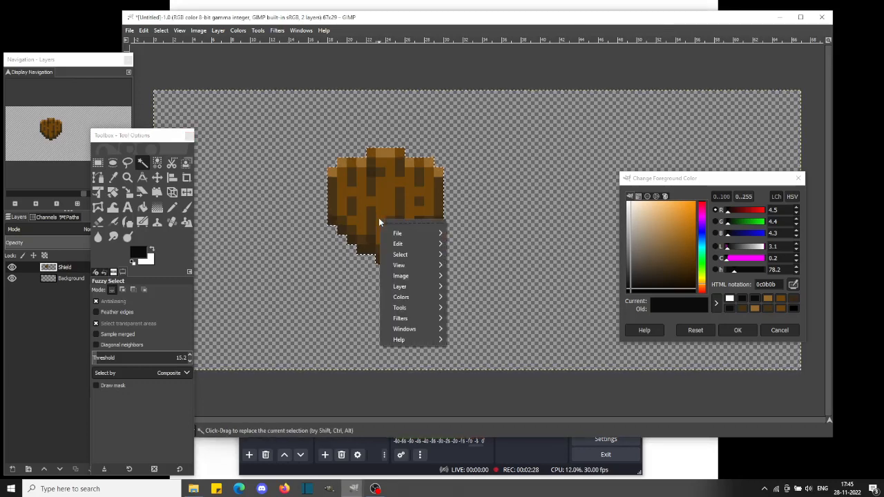
mouse_move(420, 254)
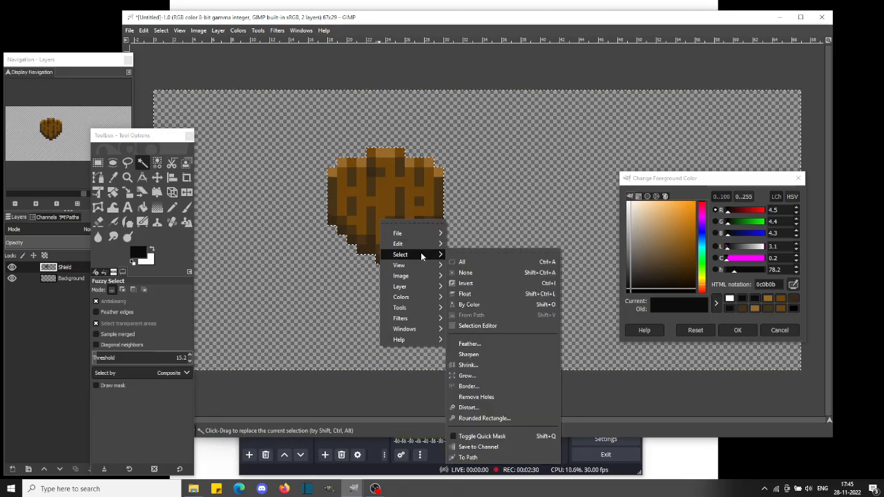
click(473, 284)
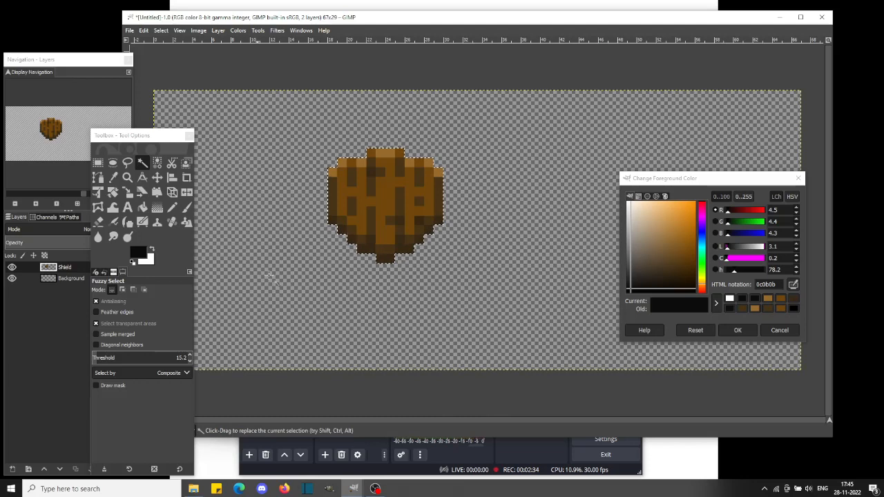
- Grow the shield selection by 1 px
right_click(384, 210)
mouse_move(424, 242)
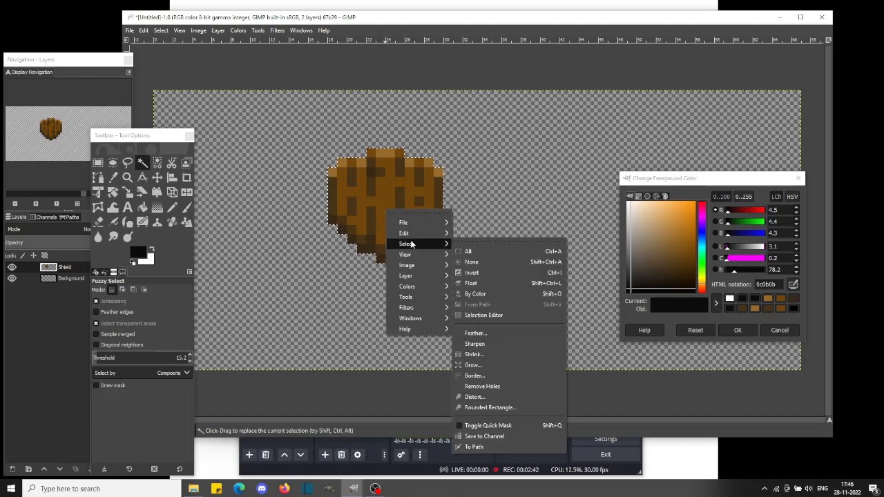
click(483, 369)
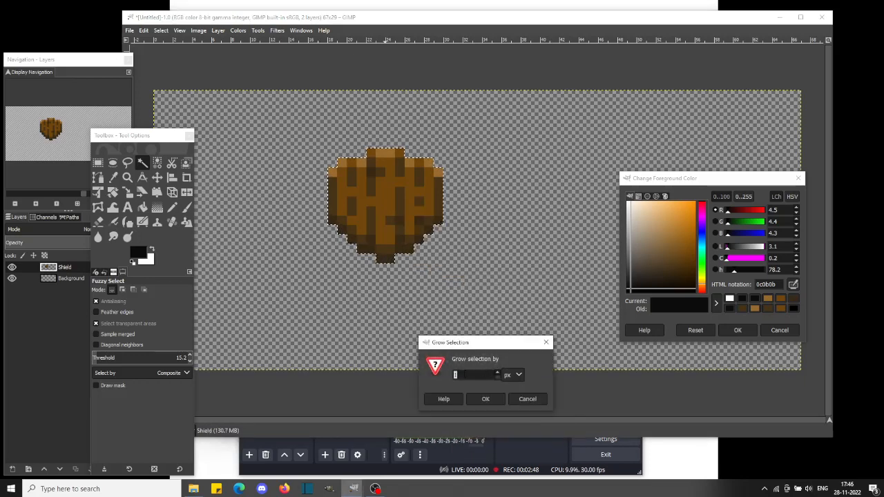
click(484, 399)
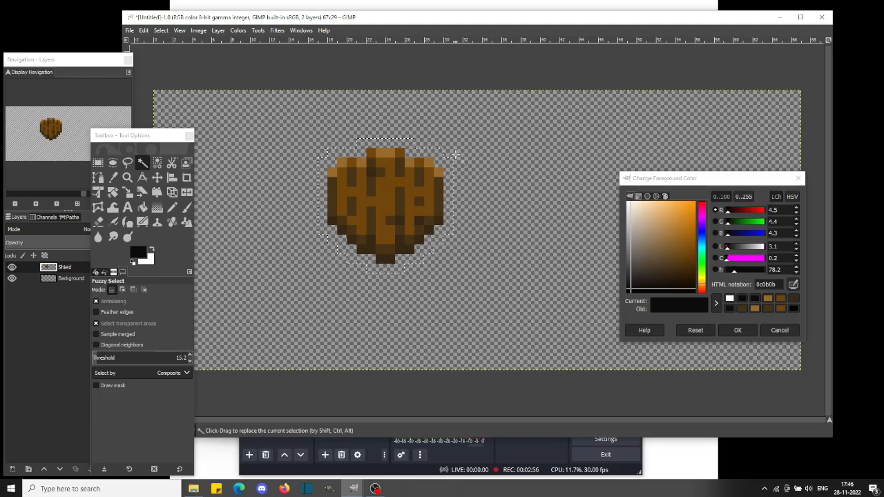
- Fill the transparent ring around the shield with 0c0b0b using Bucket Fill set to similar colors, and clear the selection
click(143, 209)
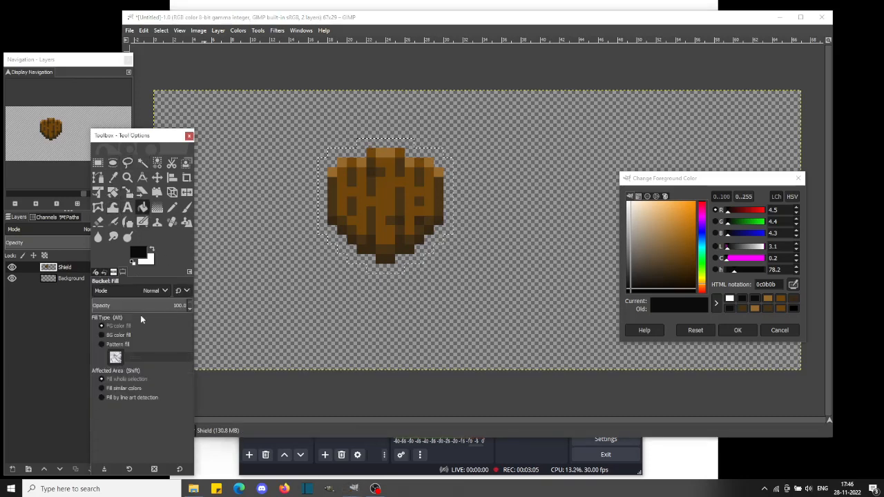
click(118, 388)
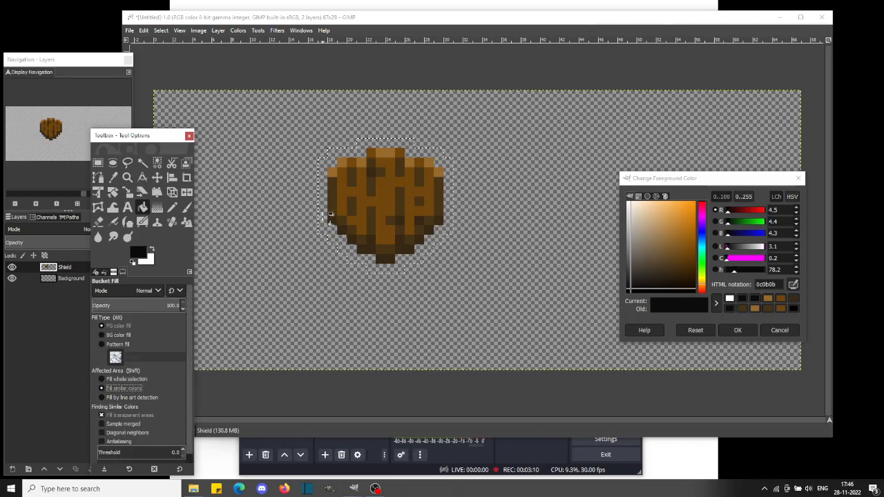
click(327, 161)
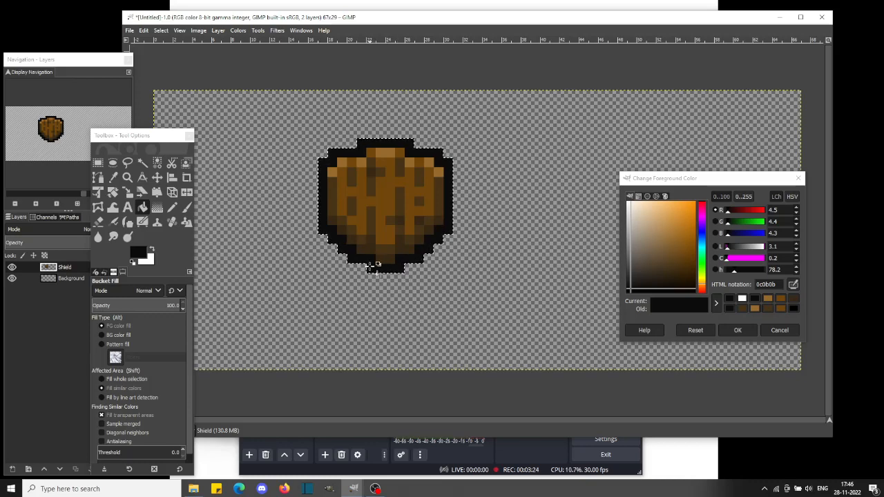
key(r)
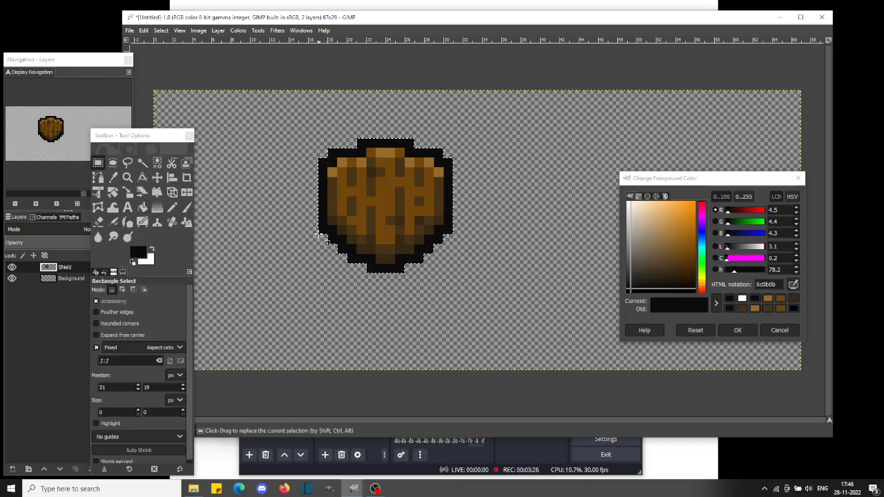
drag(323, 233, 337, 263)
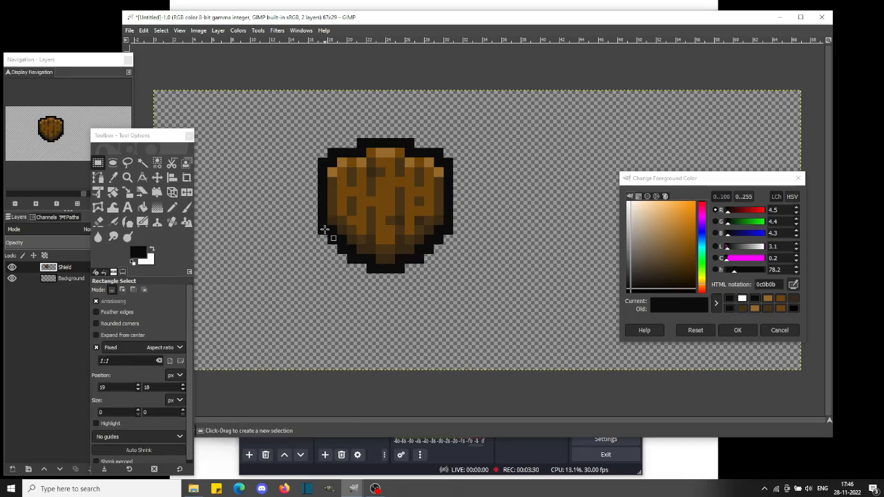
drag(317, 130, 453, 271)
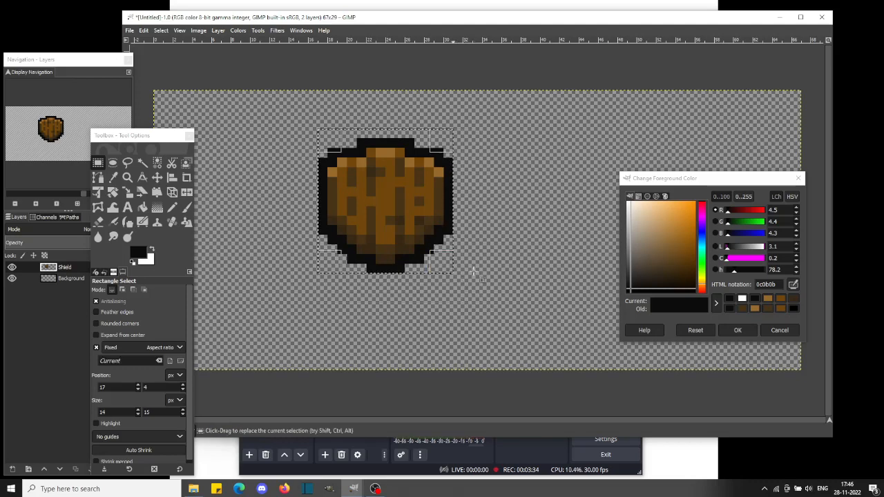
click(482, 273)
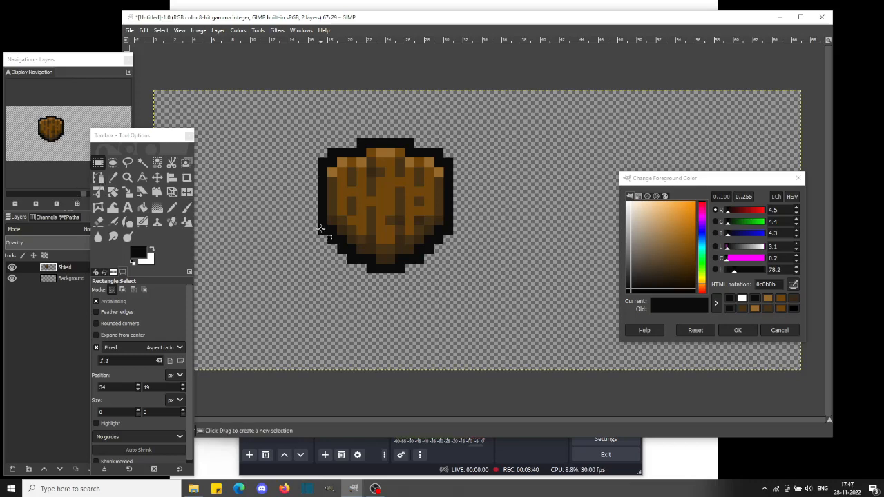
- Select the black outline with Fuzzy Select, delete it from the Shield layer and clear the selection
click(145, 163)
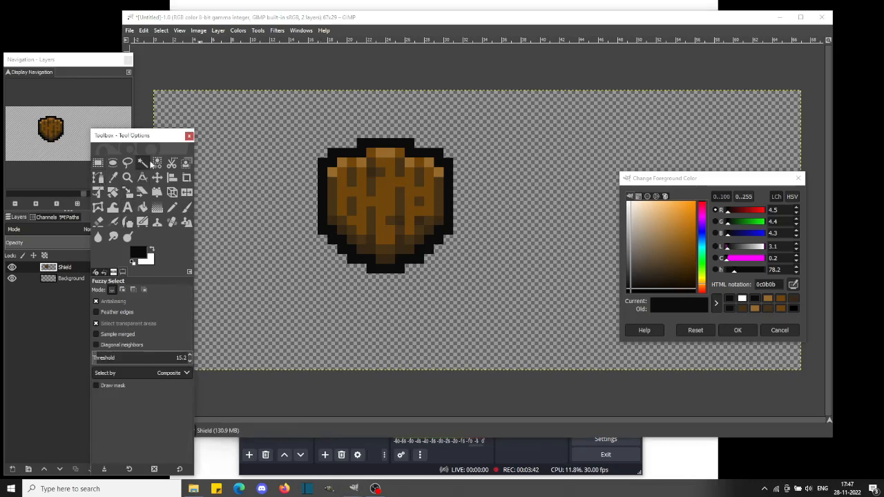
click(322, 190)
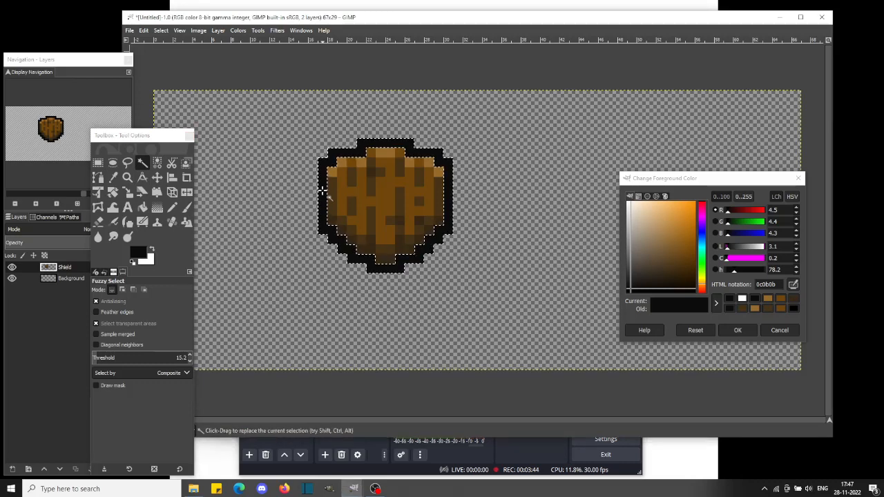
key(Delete)
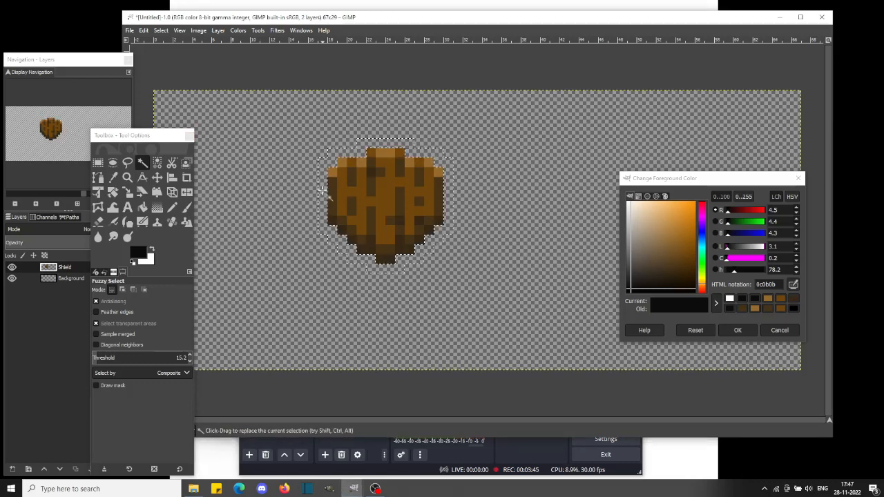
key(r)
click(274, 192)
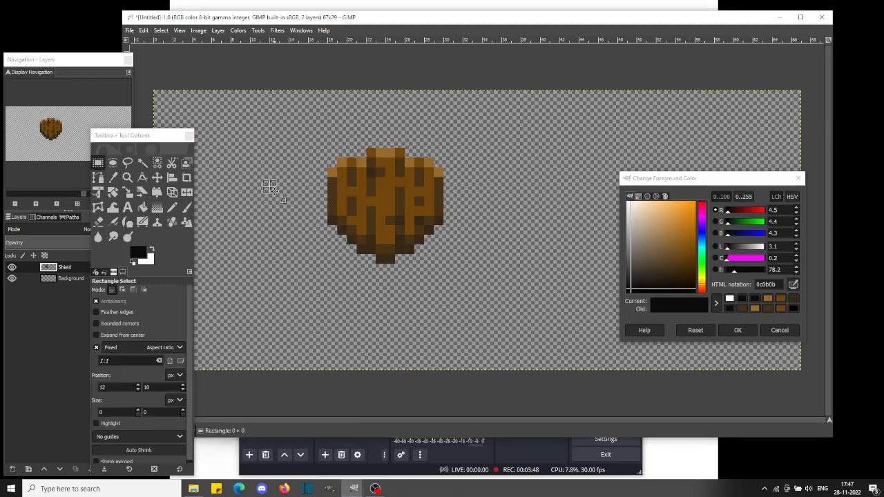
- Sample brown 483315 from the shield's left edge for the Pencil and paint one pixel in the wood grain
click(172, 207)
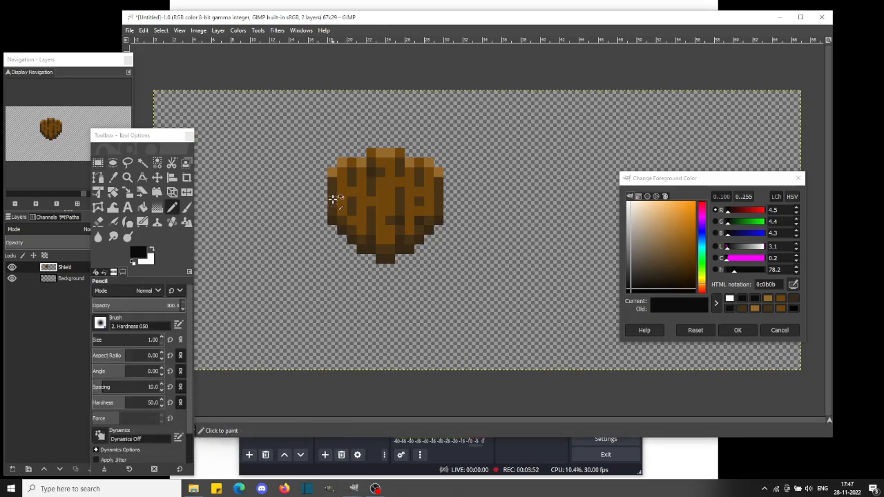
ctrl+click(332, 199)
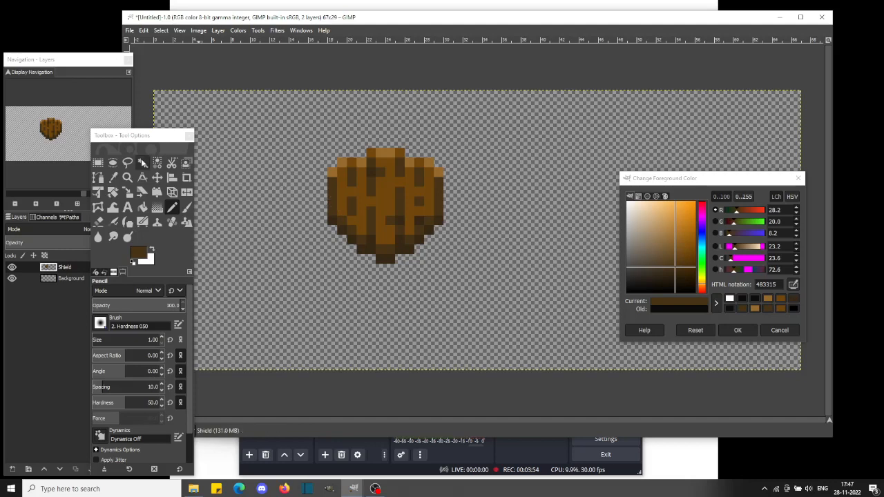
click(83, 63)
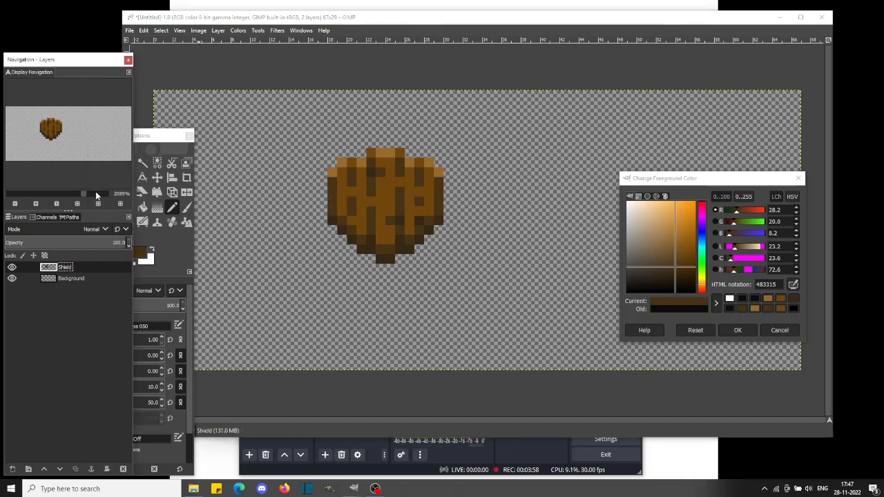
click(95, 193)
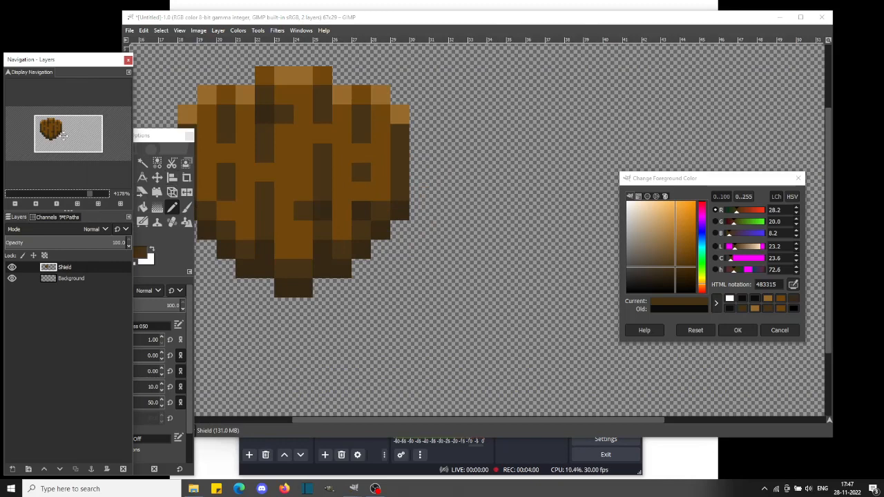
drag(62, 136, 49, 131)
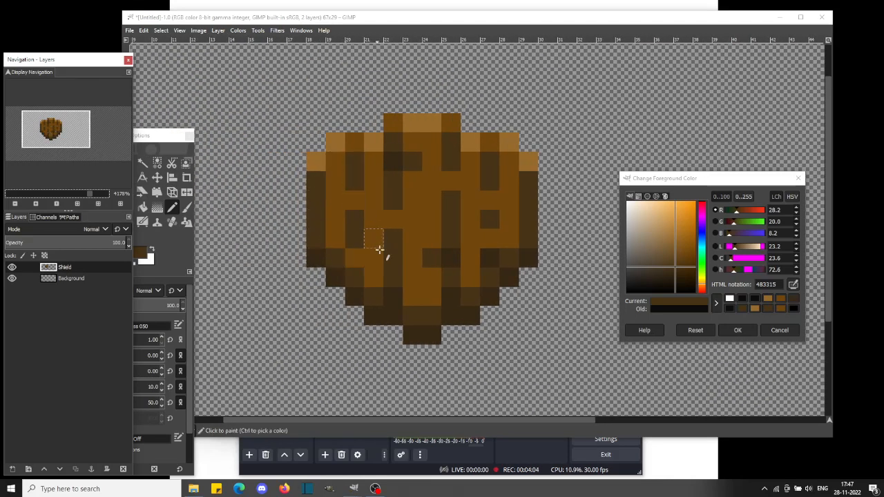
click(383, 257)
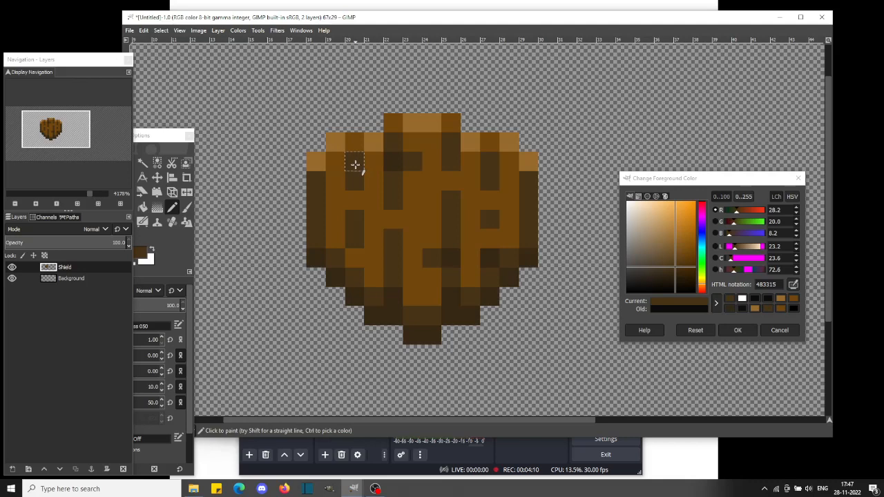
- Sample dark brown 362814 from the wood grain, darken it to 251d11, and pencil the outline along the shield's lower-left edge and bottom tip
ctrl+click(391, 163)
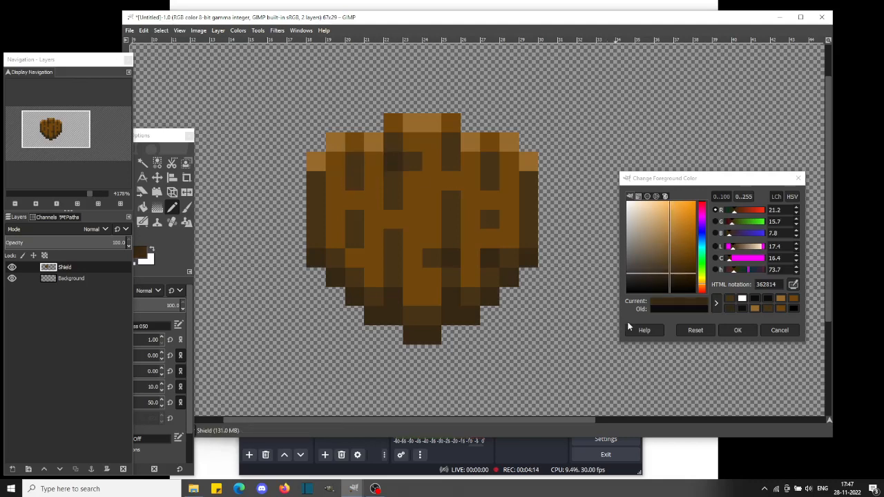
drag(669, 274, 665, 284)
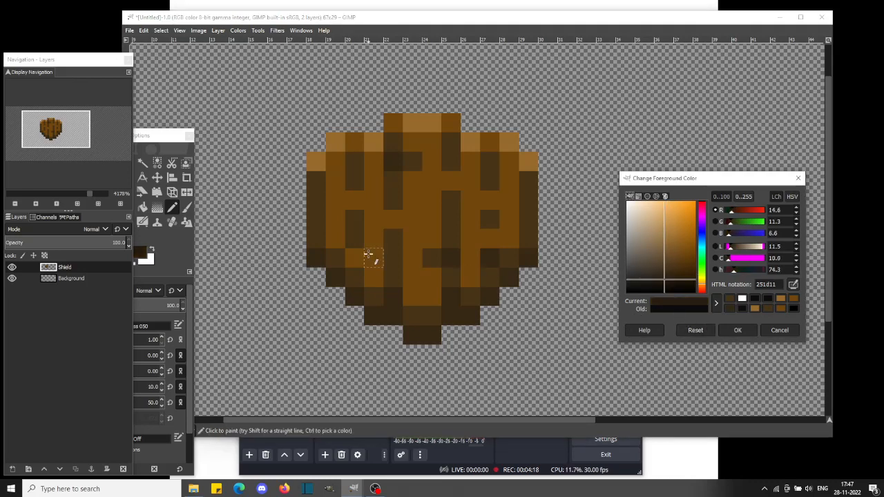
click(319, 279)
click(336, 299)
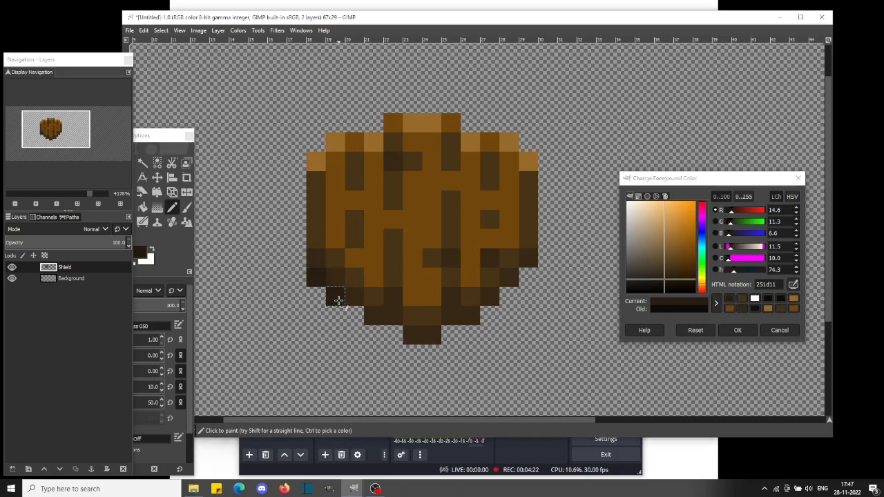
click(352, 314)
click(366, 330)
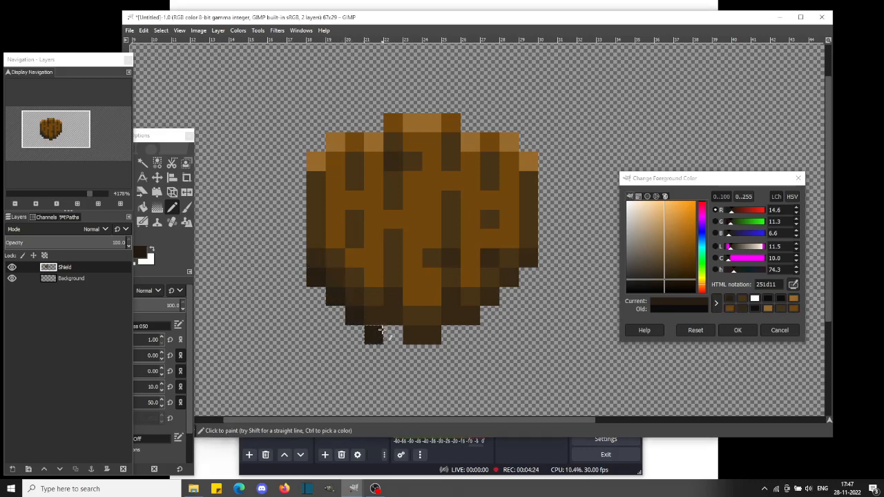
click(388, 332)
click(413, 352)
click(426, 348)
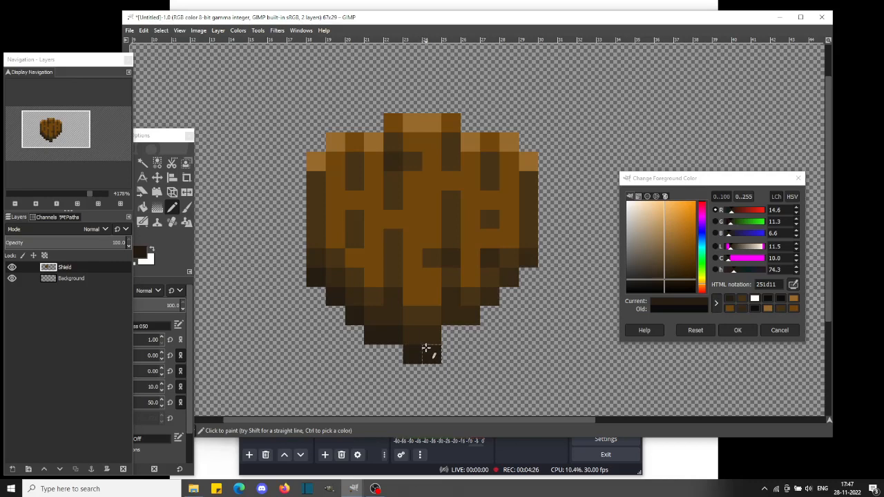
- Continue the 251d11 outline up the shield's lower-right edge and add one pixel beside each lower side corner
click(448, 335)
click(466, 335)
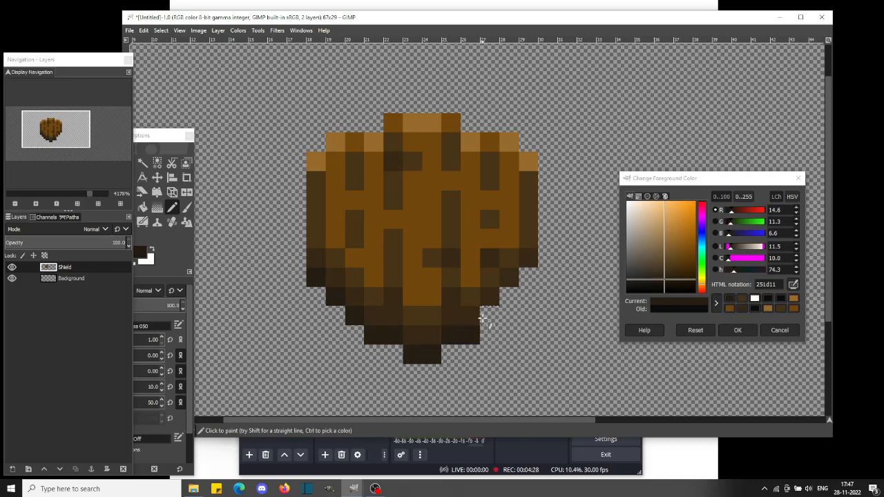
click(489, 315)
click(506, 301)
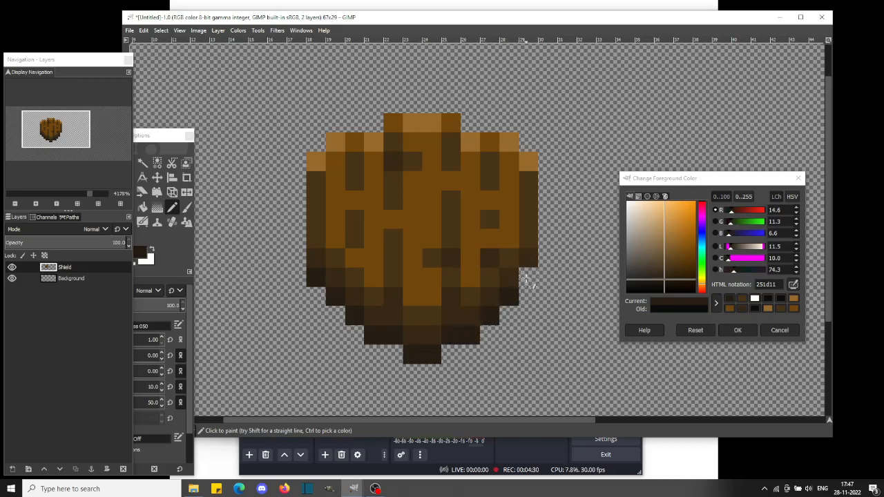
click(526, 280)
click(543, 257)
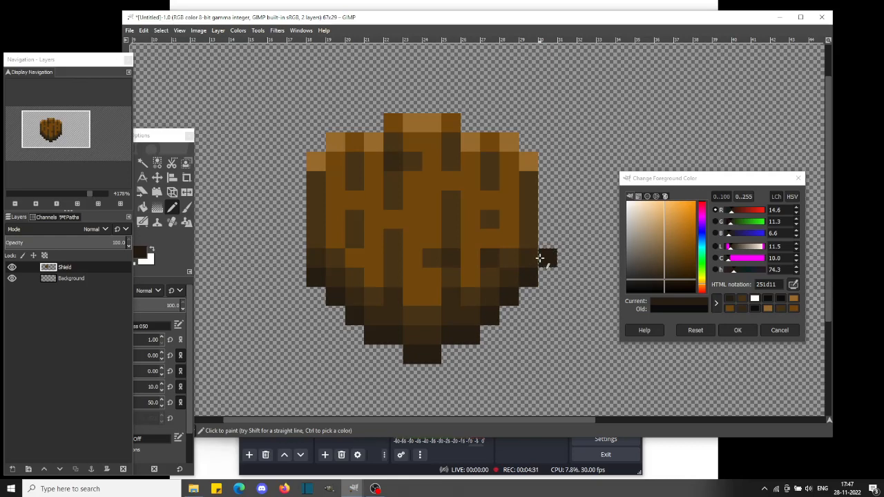
click(302, 261)
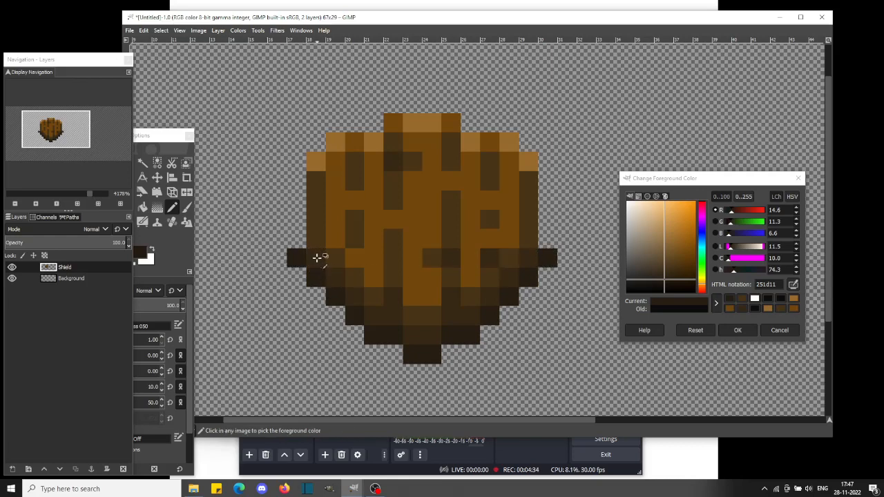
- Sample brown 362814 from the shield's lower-left shading and outline both vertical sides with it
ctrl+click(318, 257)
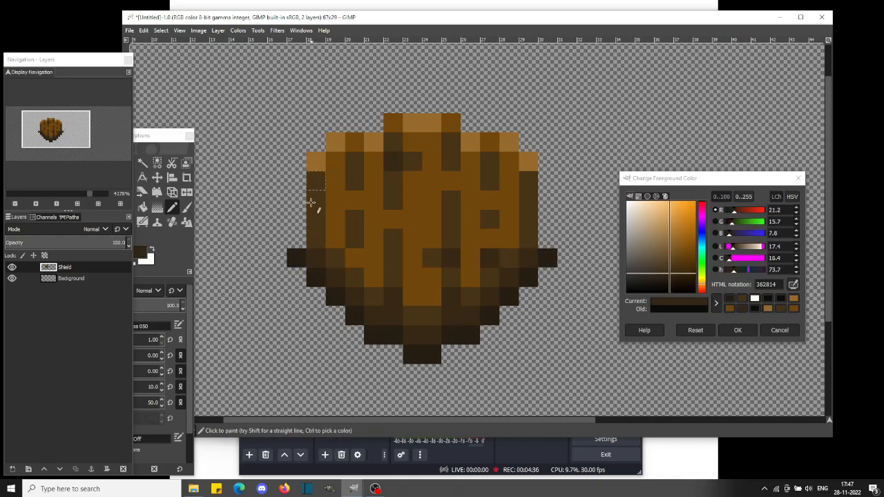
drag(296, 239, 294, 187)
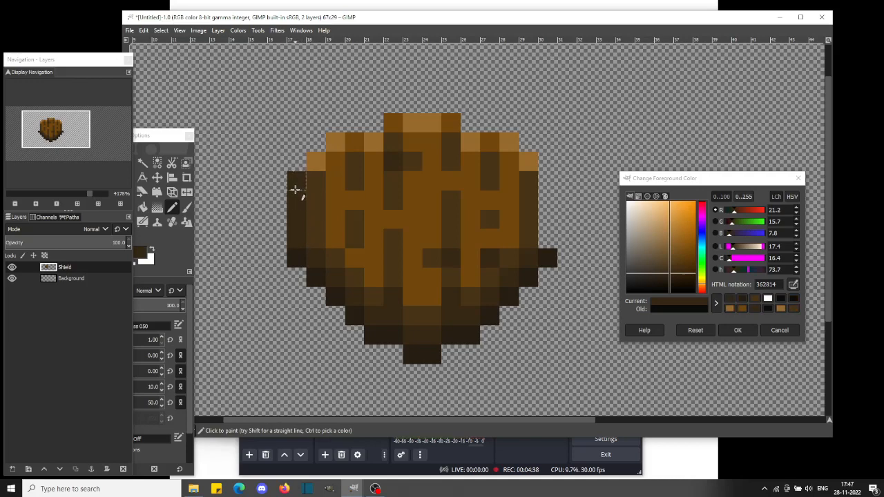
drag(548, 245, 543, 188)
- Outline the two upper corners in sampled wood brown 71470c and the whole top edge in sampled light brown 986b2c
ctrl+click(509, 197)
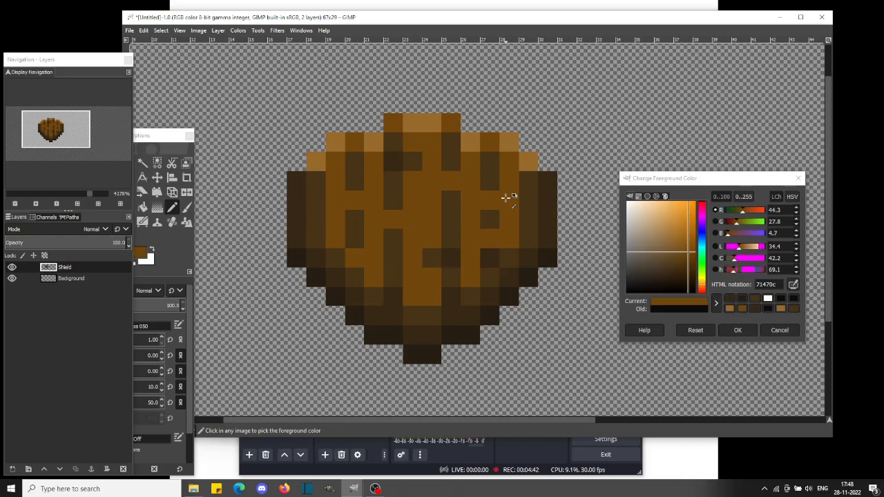
click(545, 157)
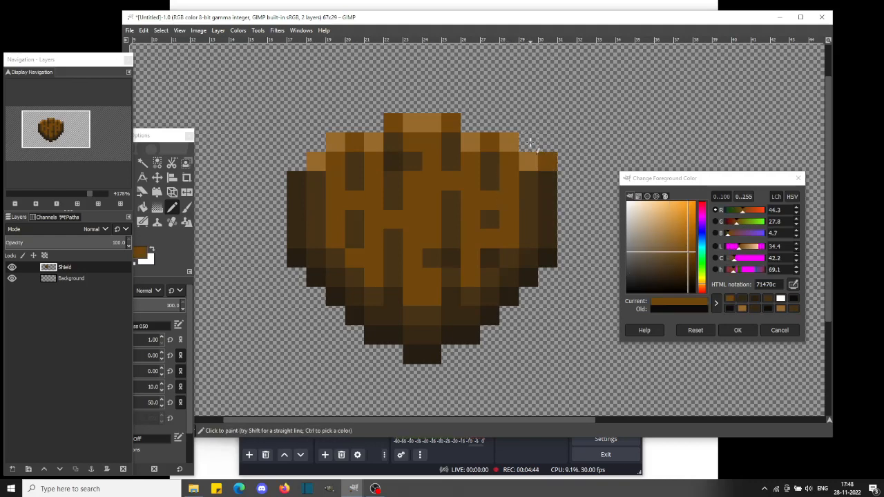
click(530, 143)
click(303, 161)
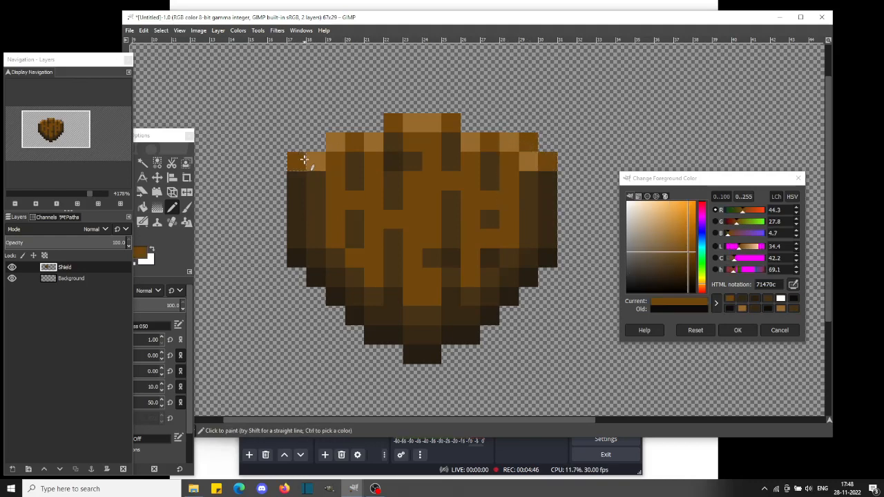
click(314, 143)
ctrl+click(369, 141)
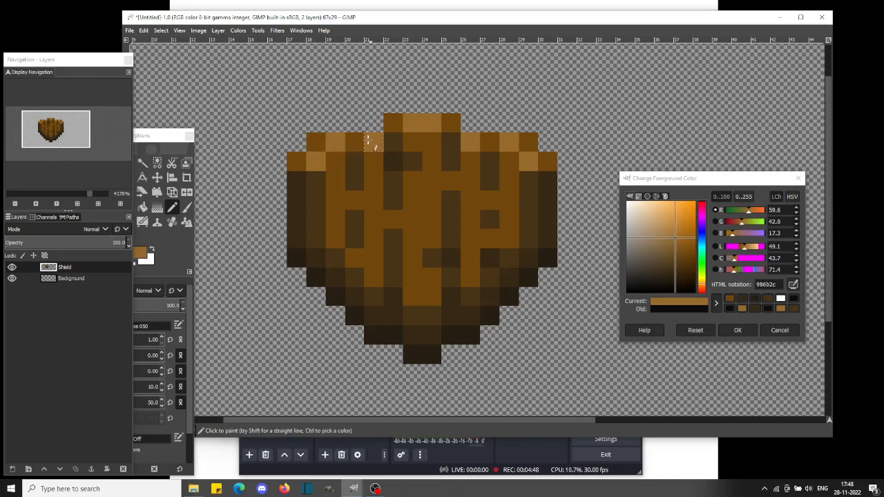
mouse_move(336, 123)
mouse_down()
mouse_move(444, 110)
mouse_move(468, 123)
mouse_move(515, 124)
mouse_up()
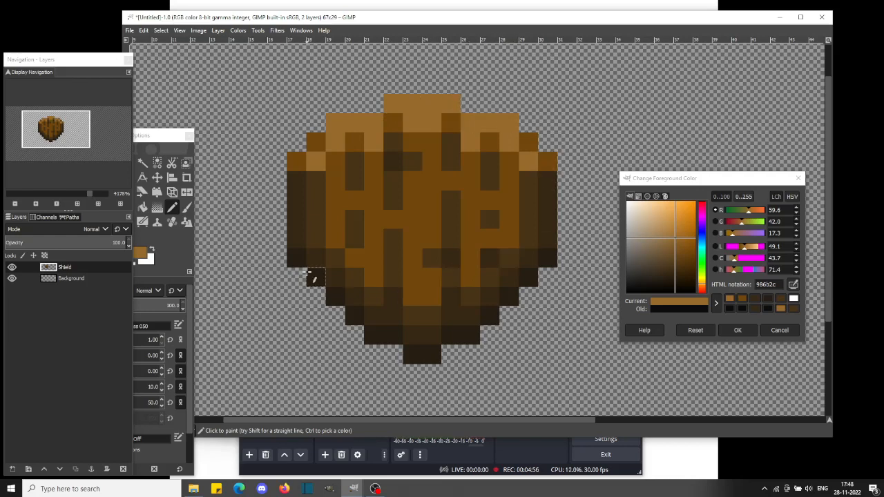
- Sample 71470c from the shield and repaint alternating pixels of the light outline on both upper shoulders
click(38, 197)
click(38, 197)
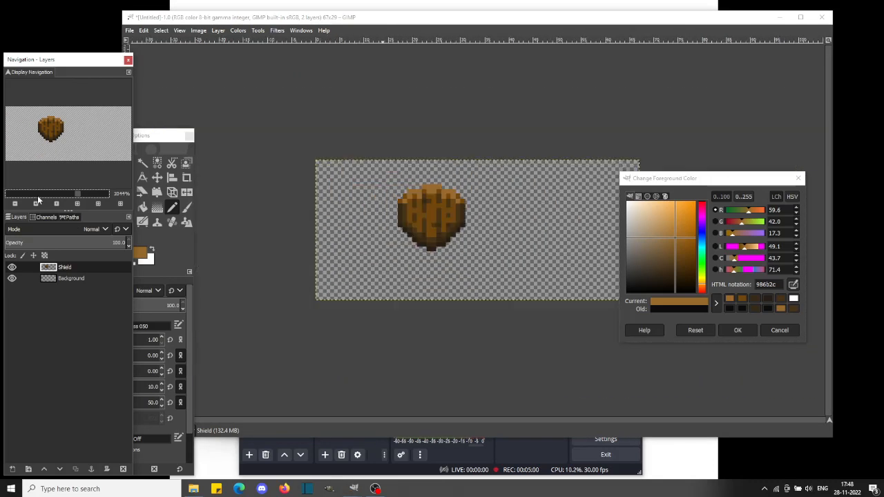
click(96, 197)
click(96, 197)
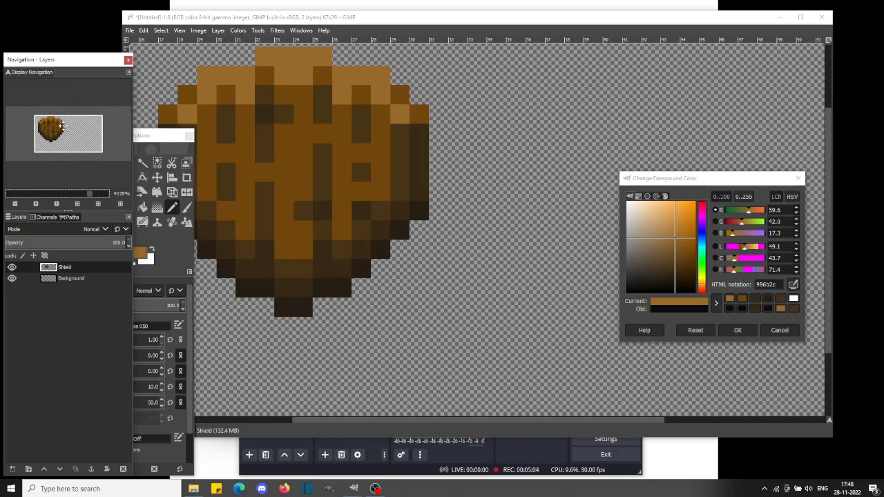
drag(62, 125, 55, 120)
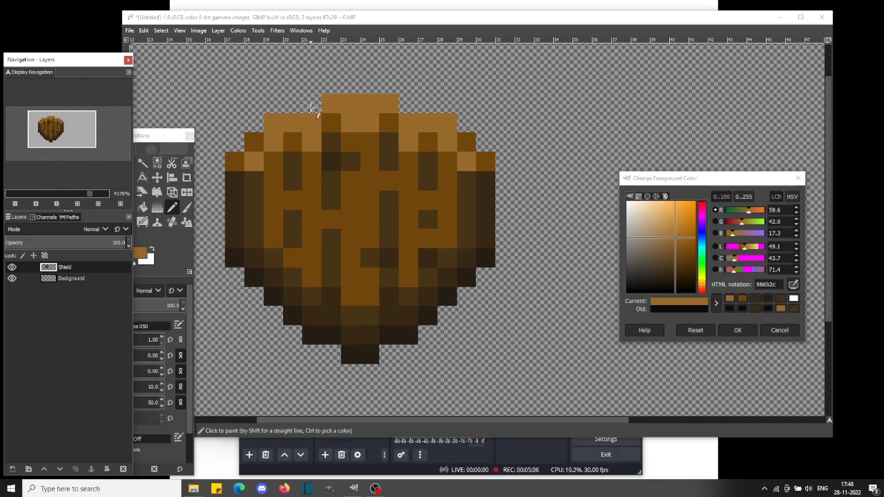
ctrl+click(290, 142)
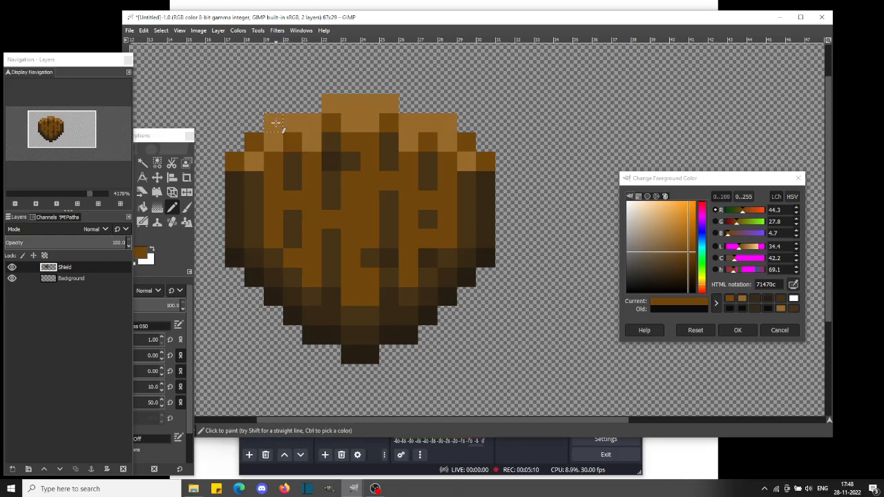
click(275, 123)
click(311, 122)
click(400, 121)
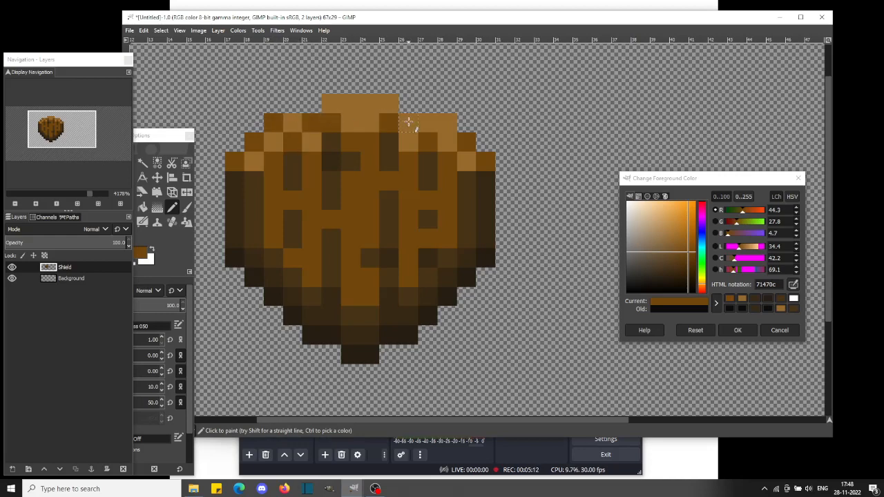
click(408, 122)
click(448, 123)
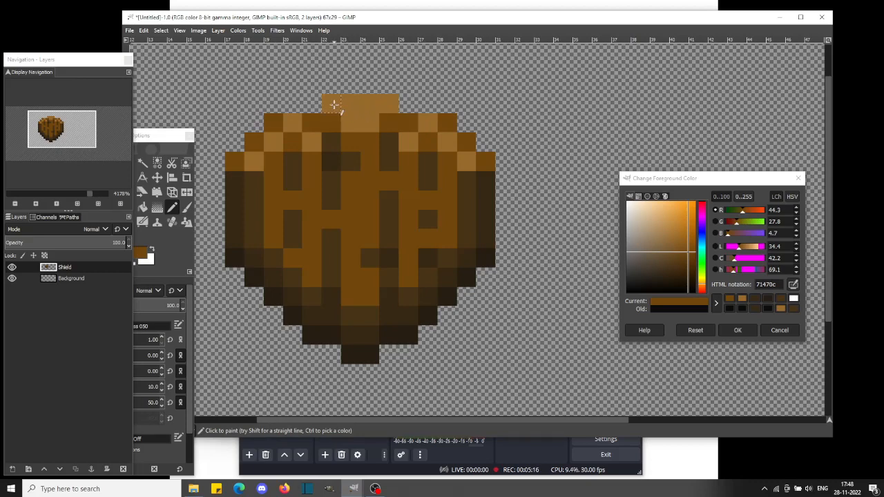
key(shift+e)
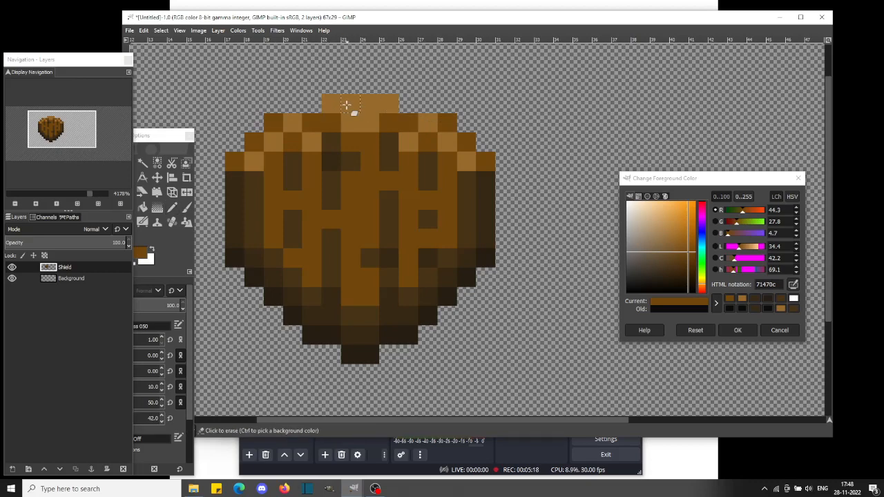
drag(339, 108, 409, 103)
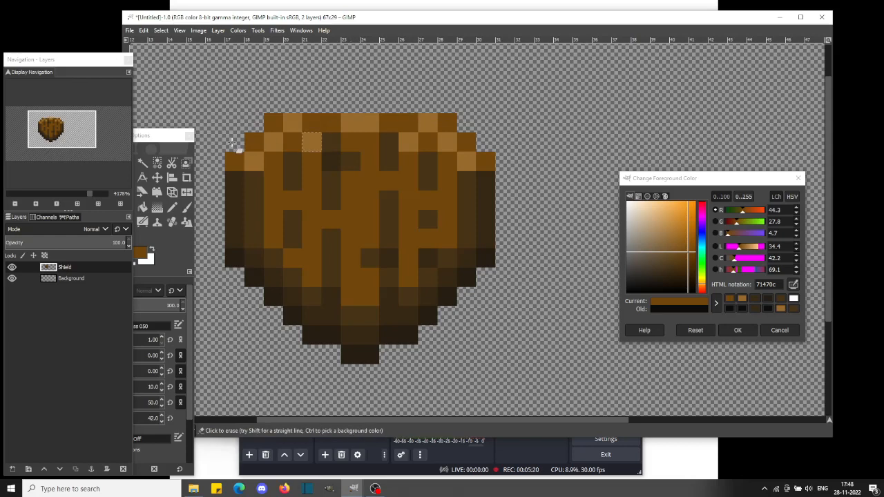
key(ctrl+z)
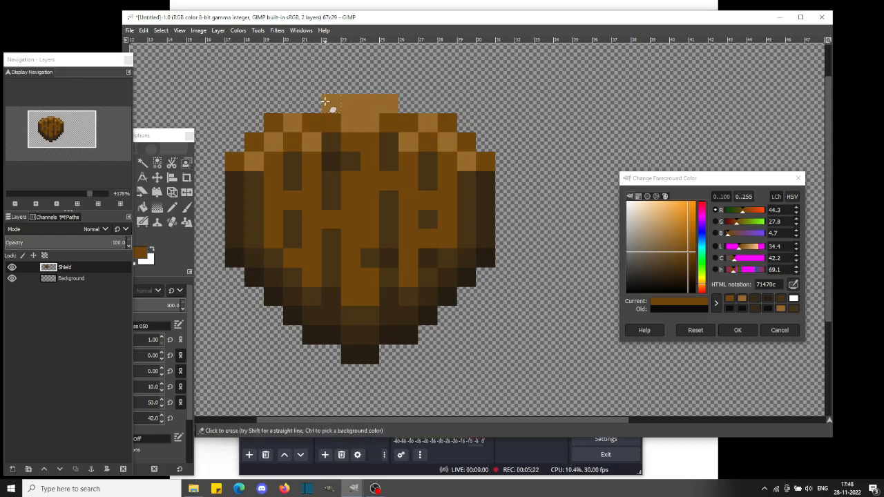
- Pencil the middle two pixels of the shield's topmost outline row in 71470c and check the shield at a smaller scale
key(n)
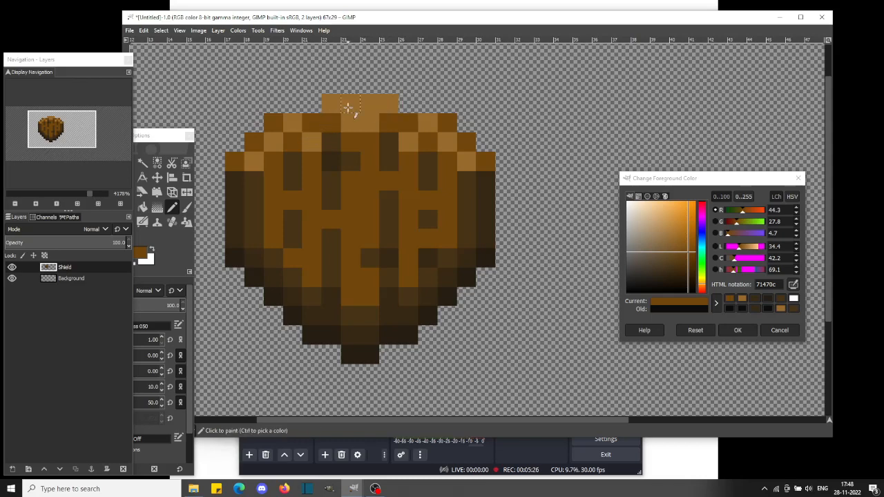
drag(348, 109, 375, 108)
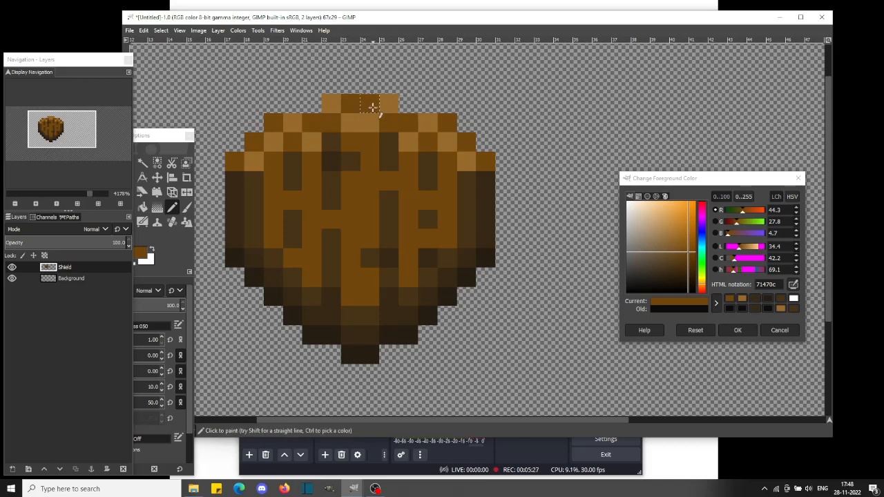
click(48, 194)
click(48, 194)
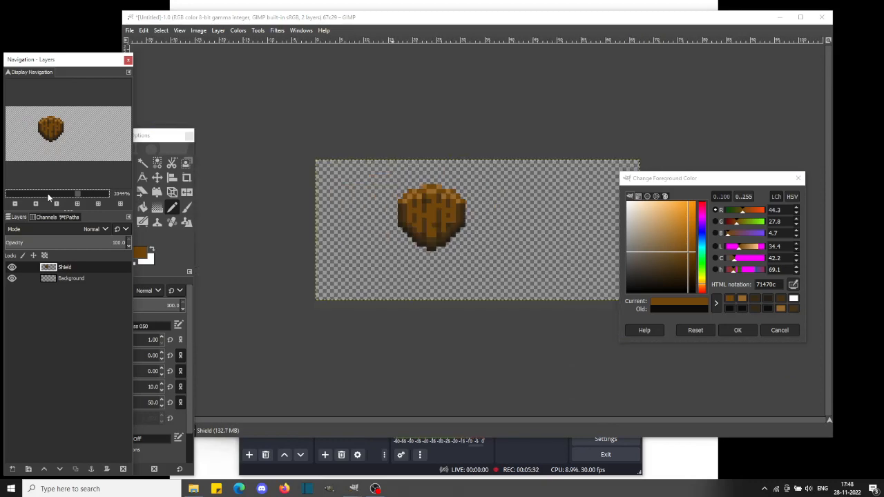
click(42, 195)
click(92, 197)
click(92, 196)
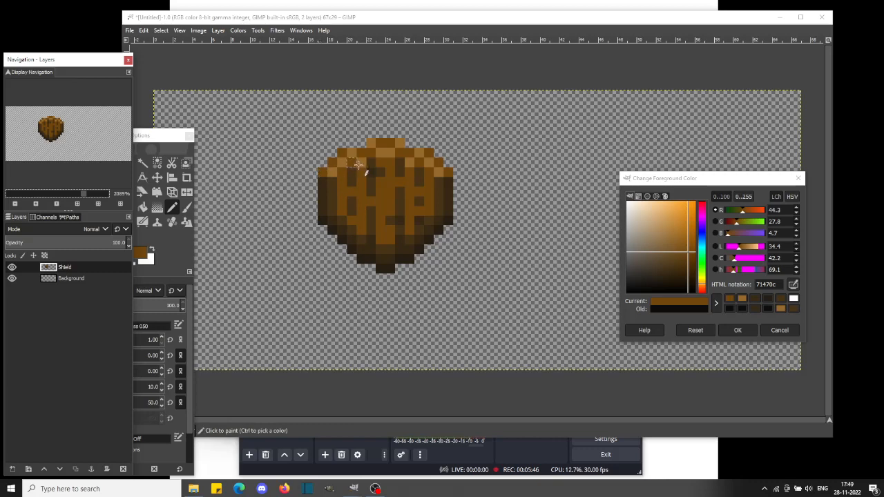
- Sample 362814 from the right side outline and repaint the upper-right corner and shoulder outline with it
click(97, 195)
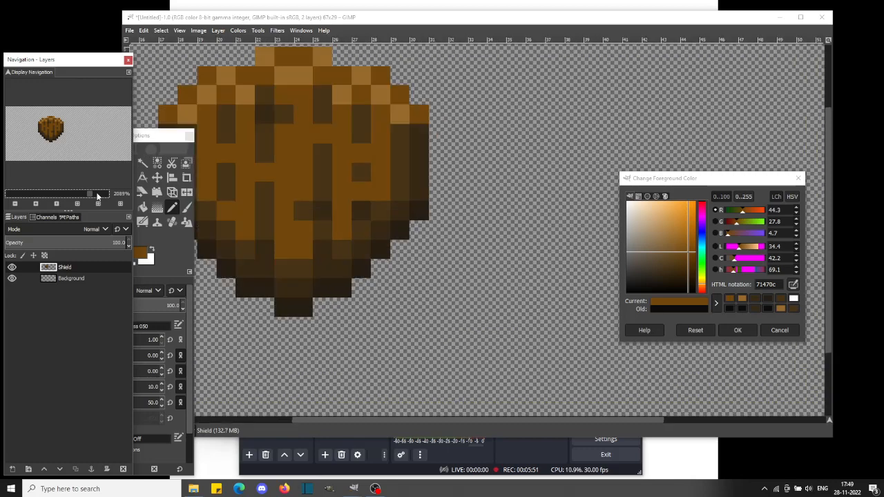
ctrl+click(418, 188)
click(418, 112)
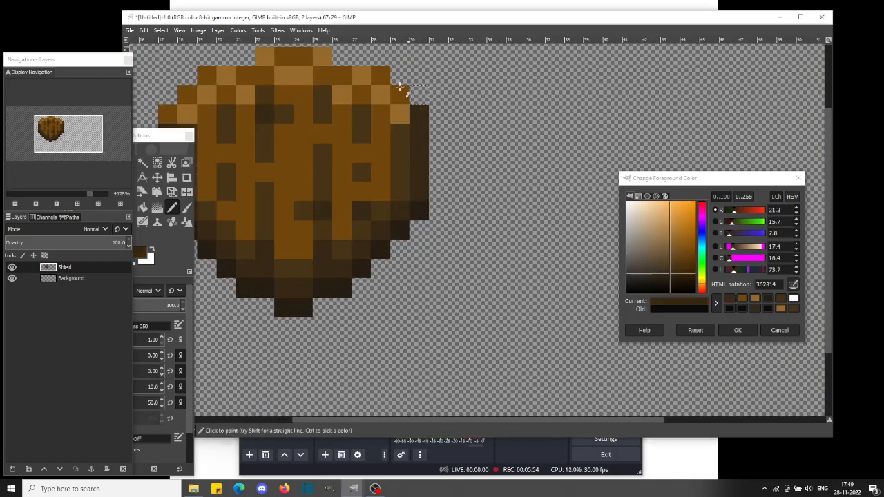
shift+click(382, 75)
click(360, 73)
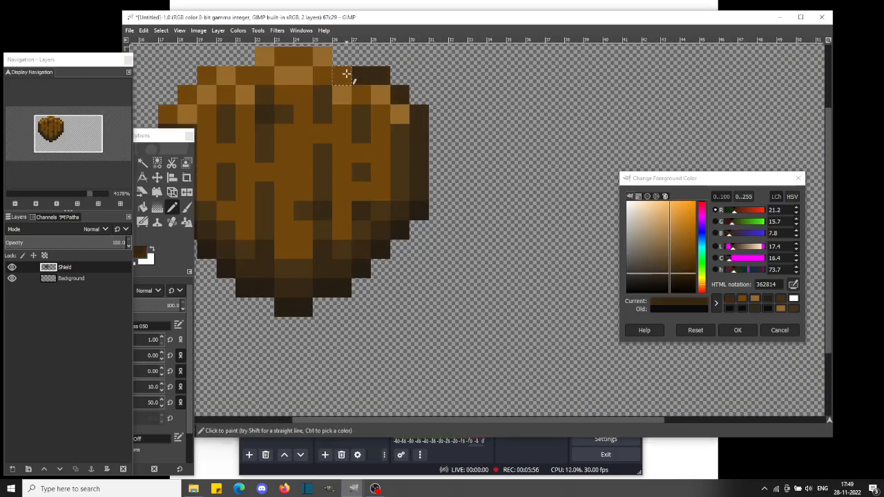
click(341, 74)
- Repaint the topmost outline row, the upper-left shoulder and the upper-left corner of the shield with dark brown 362814
click(323, 55)
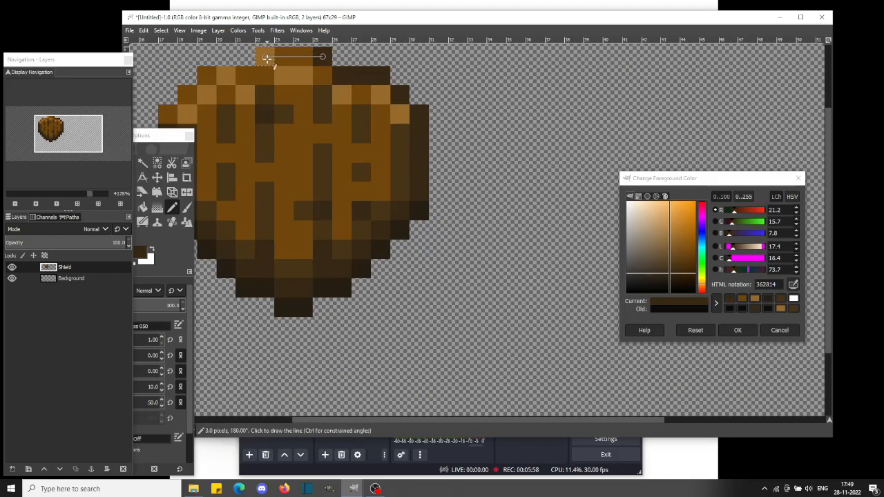
shift+click(264, 56)
click(244, 75)
click(207, 74)
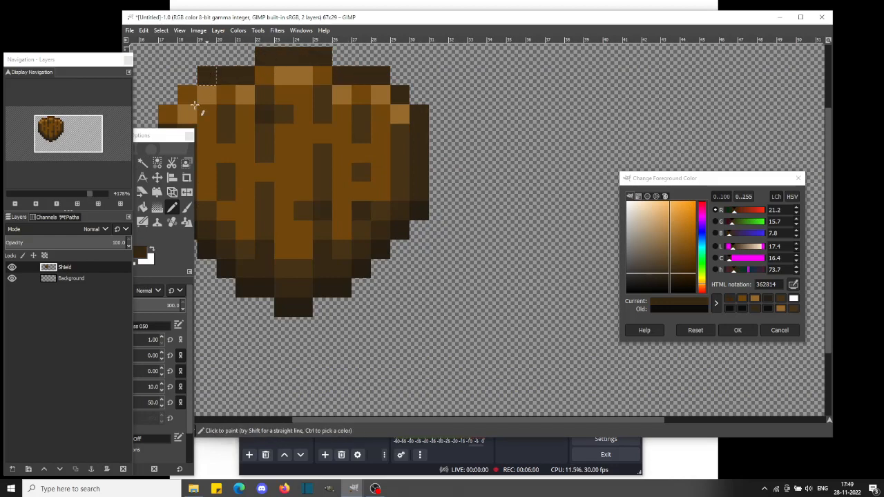
drag(173, 137, 136, 214)
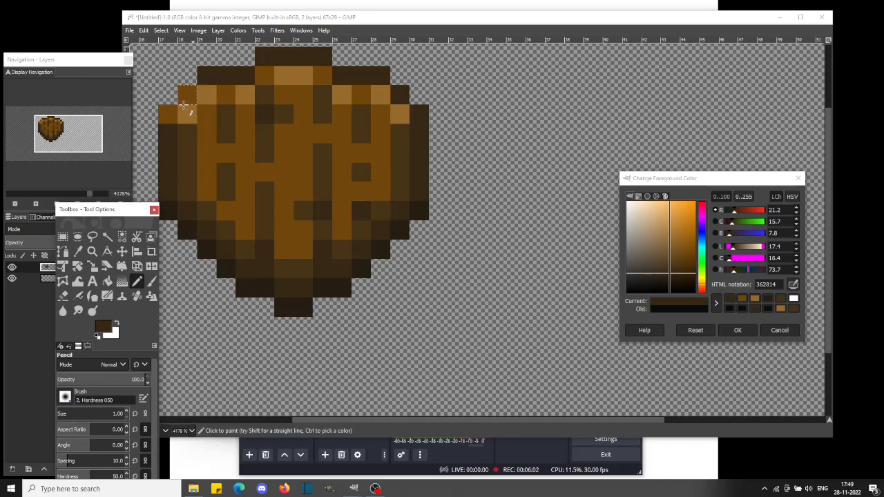
click(169, 115)
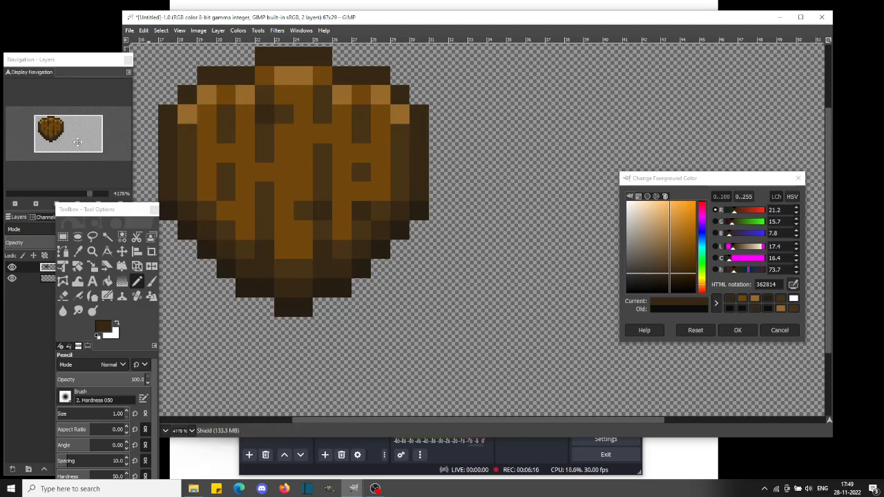
- Choose light orange e1a44d and pencil it over the top row, right shoulder, right side and lower-right diagonal of the shield's outline
drag(78, 143, 65, 138)
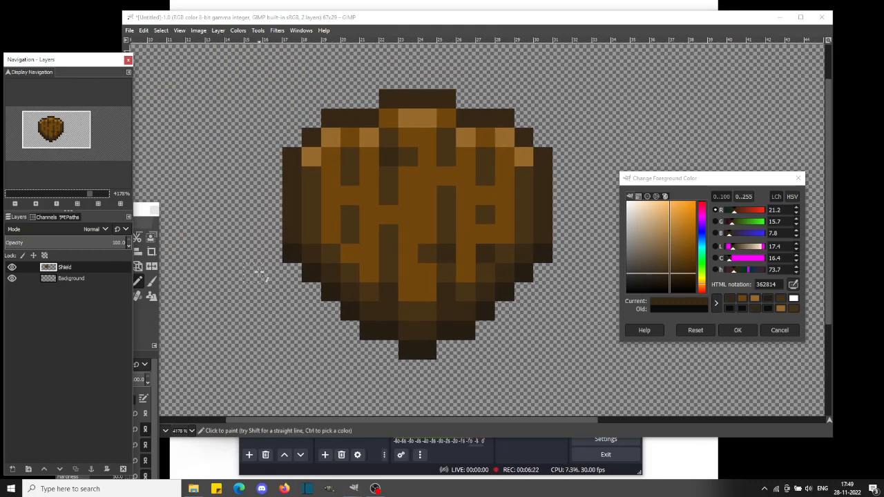
drag(666, 277, 671, 211)
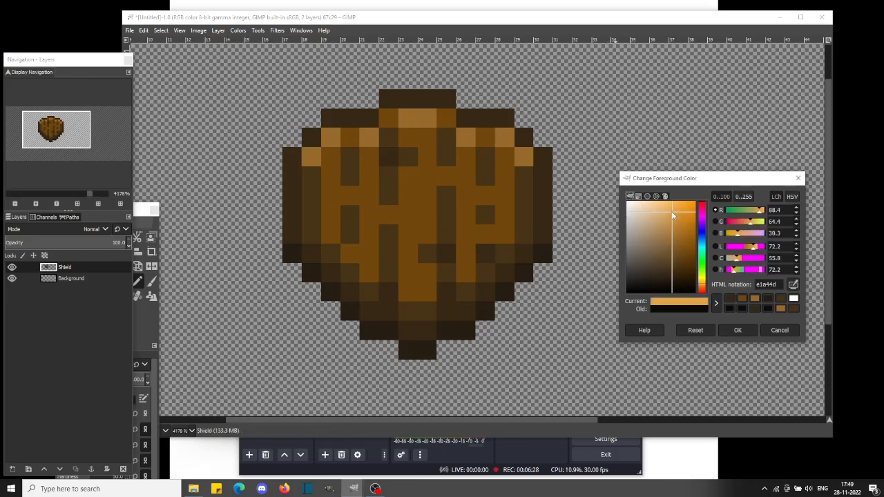
mouse_move(401, 105)
mouse_down()
mouse_move(442, 105)
mouse_move(505, 117)
mouse_up()
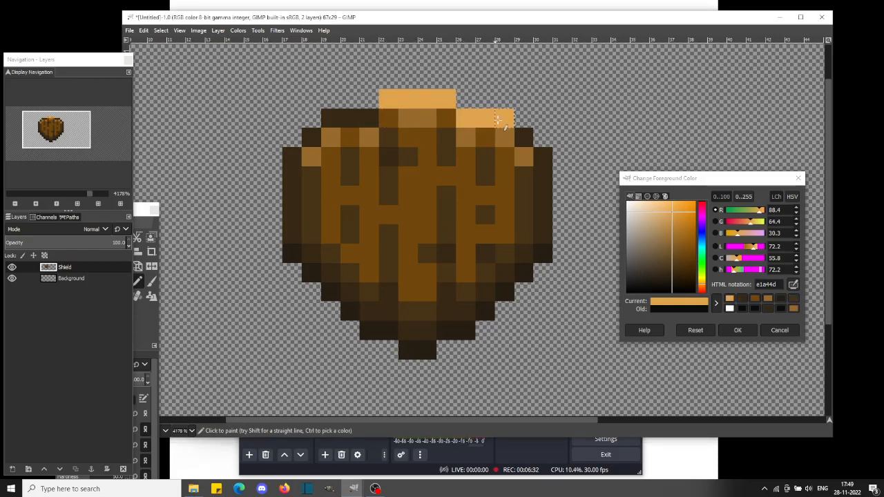
click(543, 175)
click(526, 142)
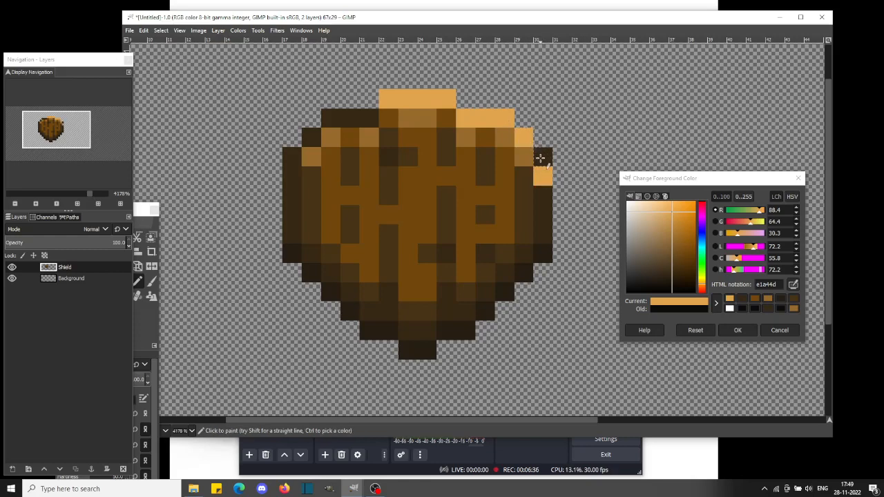
click(543, 156)
shift+click(545, 253)
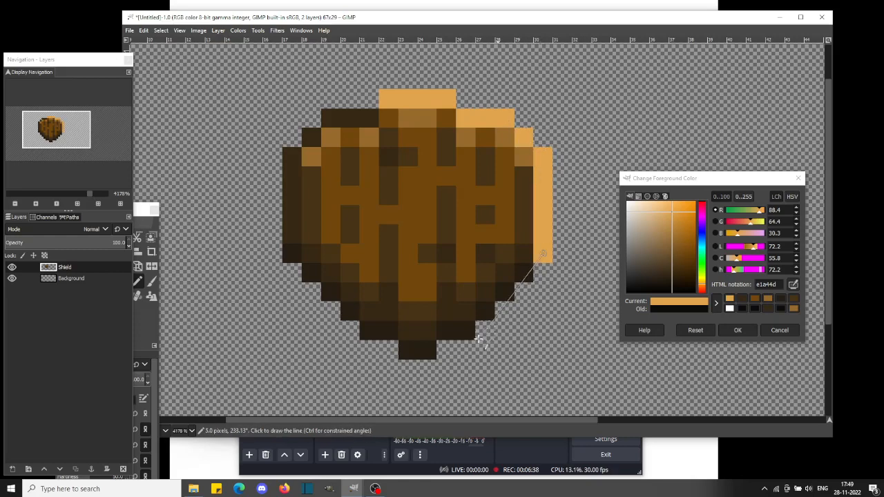
shift+click(466, 331)
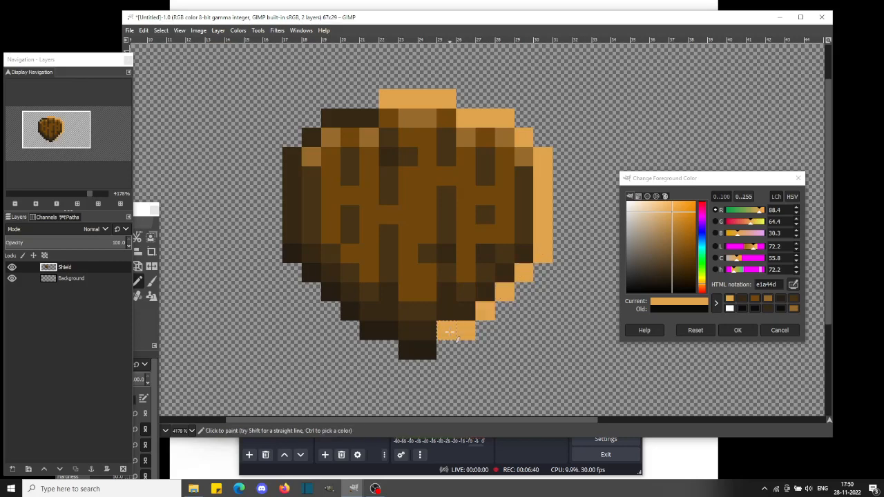
- Continue the e1a44d outline around the shield's bottom tip, lower-left diagonal, left side and upper-left shoulder to close it
click(451, 332)
drag(427, 349, 368, 331)
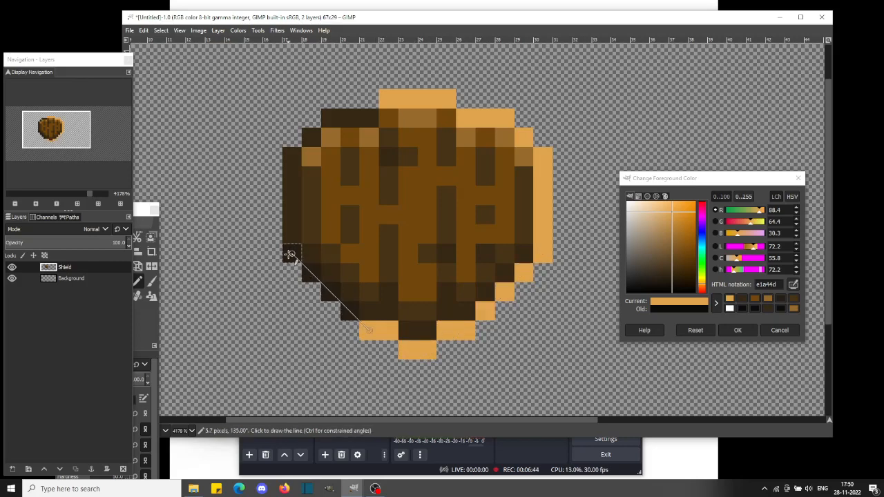
shift+click(291, 253)
shift+click(292, 234)
shift+click(297, 152)
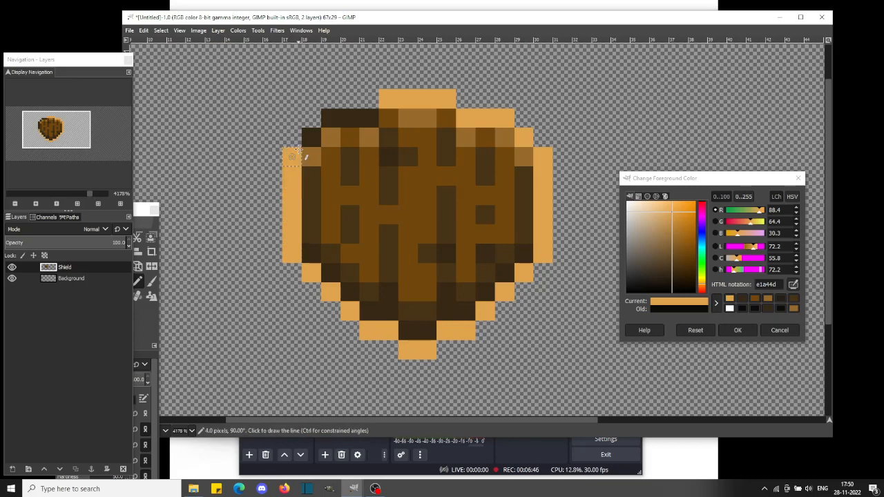
shift+click(311, 137)
shift+click(330, 118)
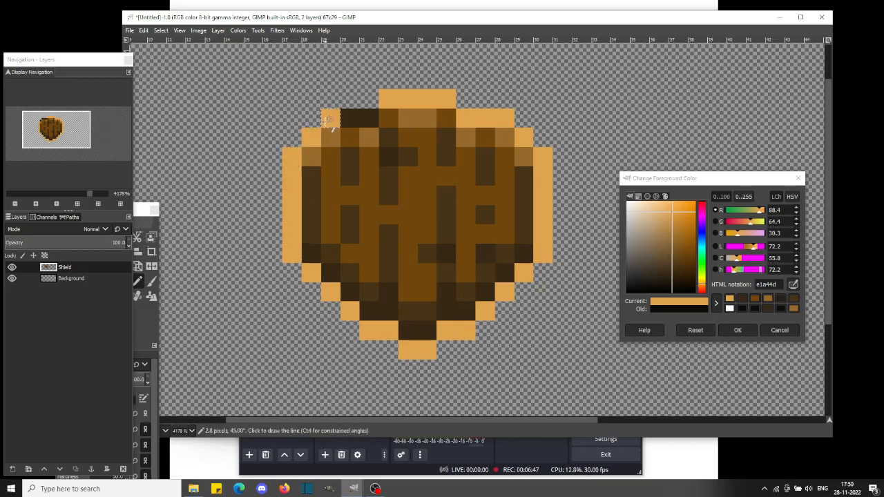
shift+click(368, 119)
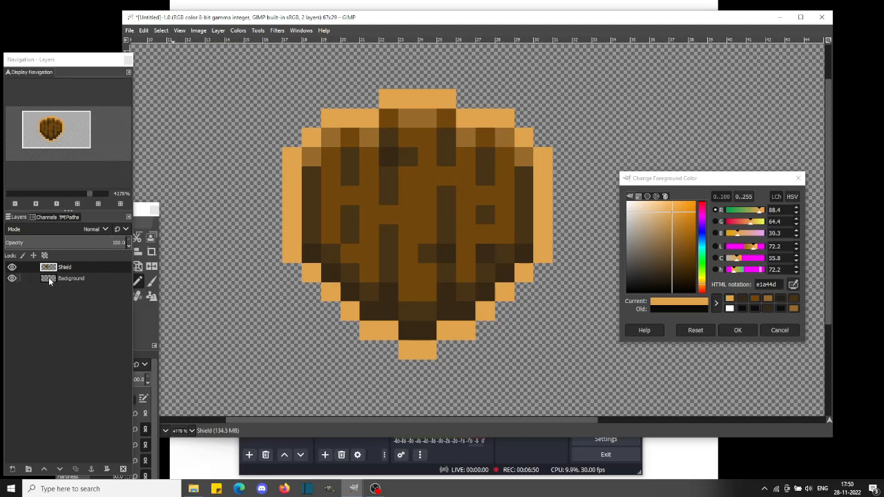
- Bucket-fill the Background layer with the default black foreground colour
double_click(65, 277)
click(143, 340)
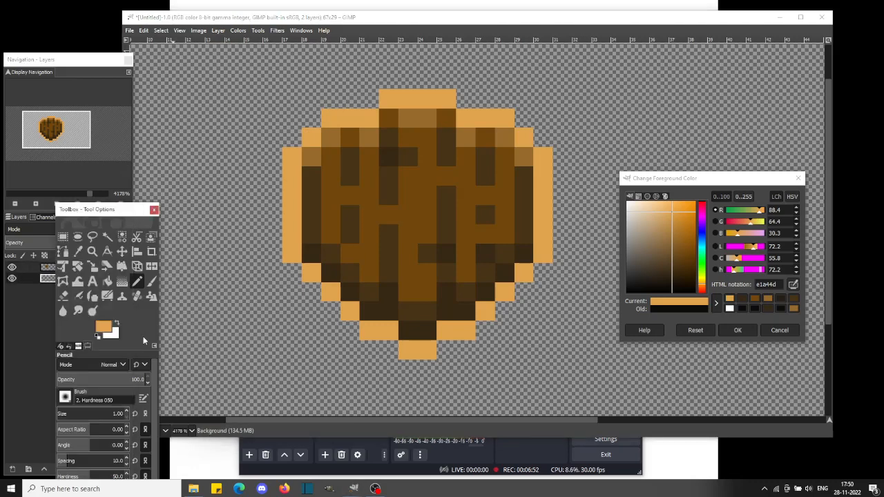
click(98, 336)
key(shift+b)
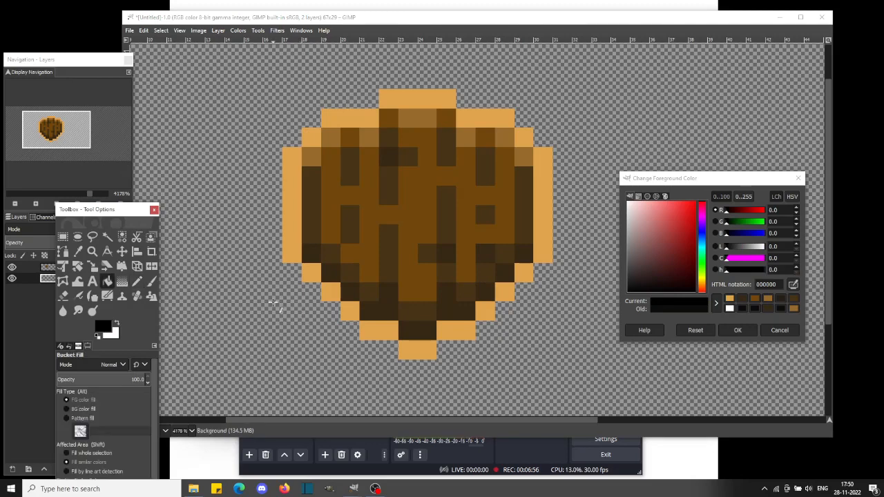
click(308, 309)
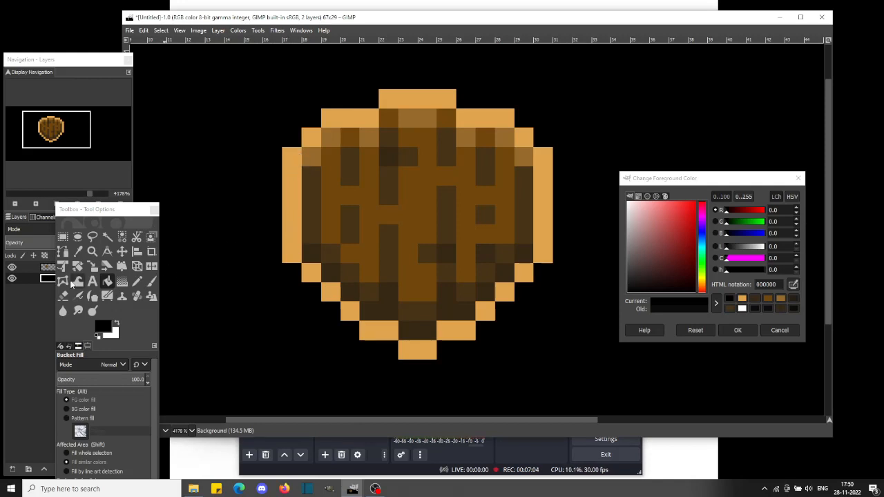
- Make the Shield layer active and set the foreground colour to dark brown 3f2d14
click(50, 268)
click(50, 268)
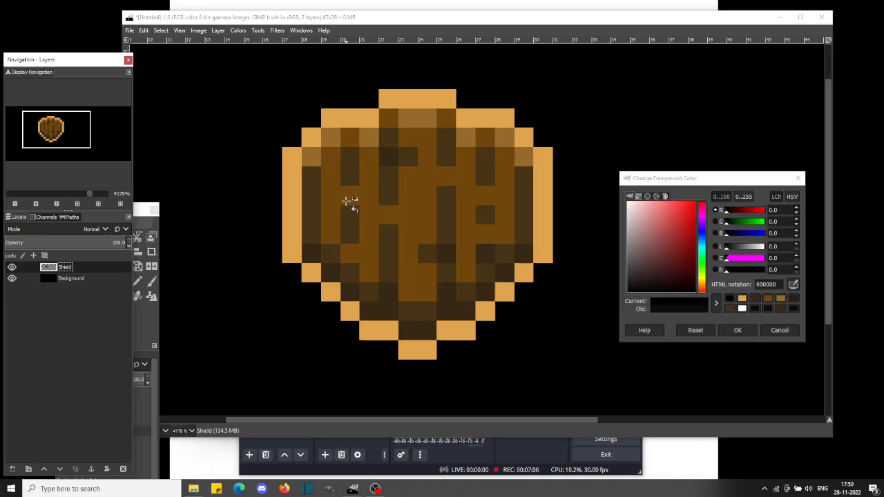
right_click(293, 203)
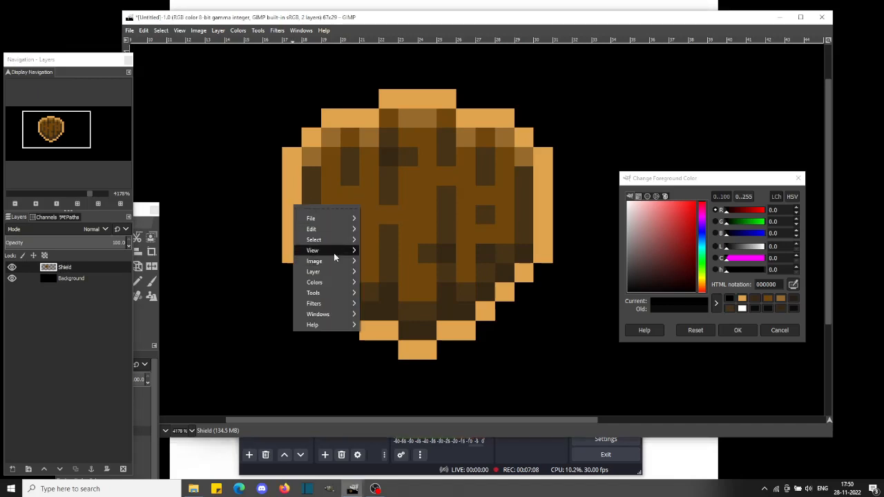
mouse_move(333, 239)
click(418, 288)
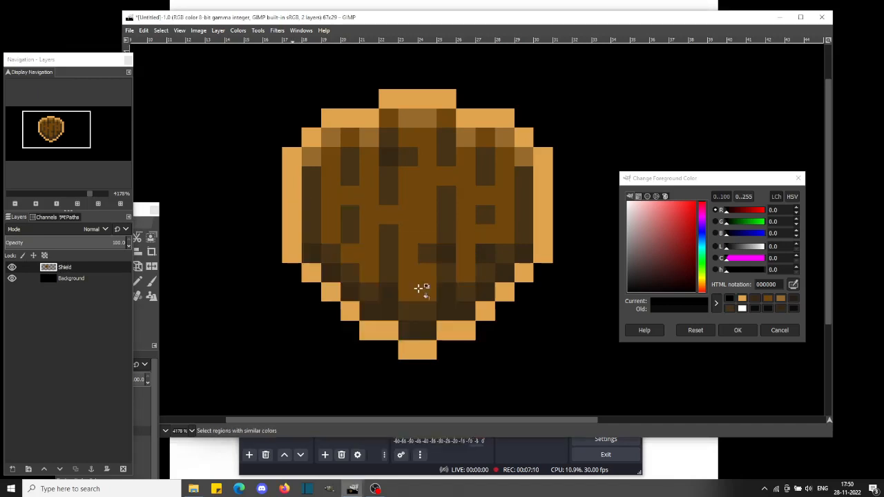
mouse_move(673, 260)
mouse_down()
mouse_move(680, 280)
mouse_move(704, 288)
mouse_move(681, 287)
mouse_move(675, 274)
mouse_up()
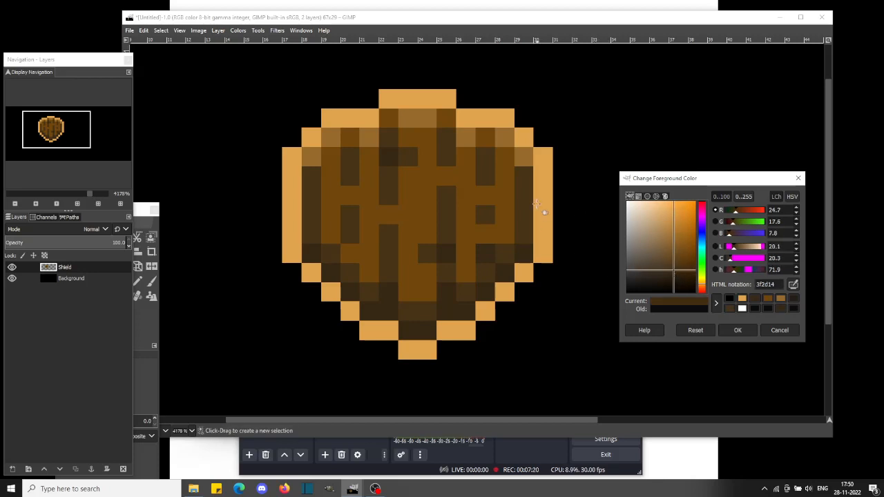
- Select the shield's entire light orange outline with Select by Color
click(503, 23)
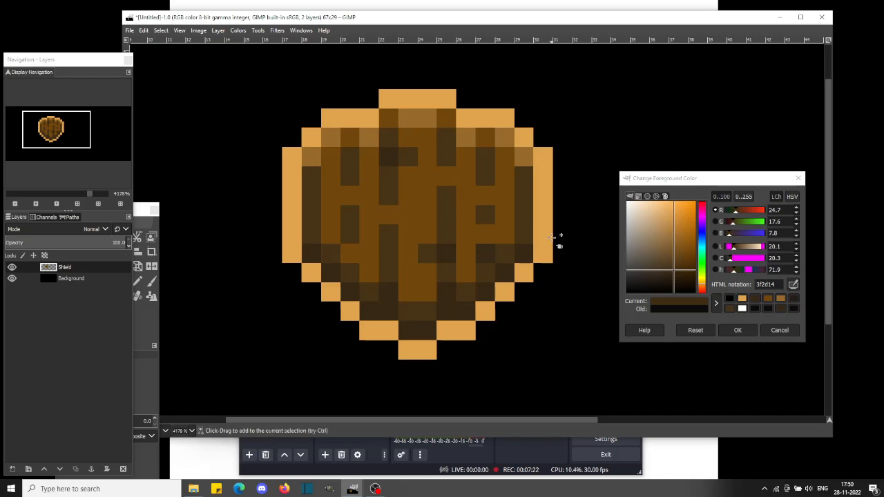
key(shift+b)
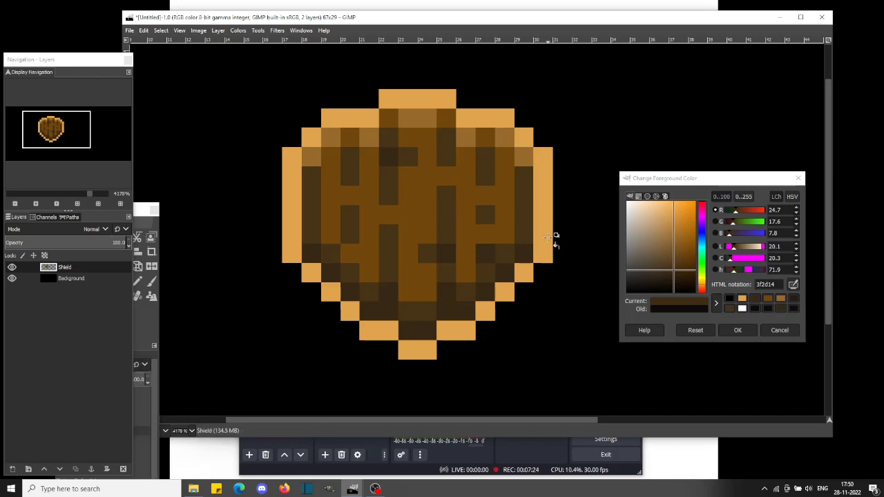
right_click(547, 237)
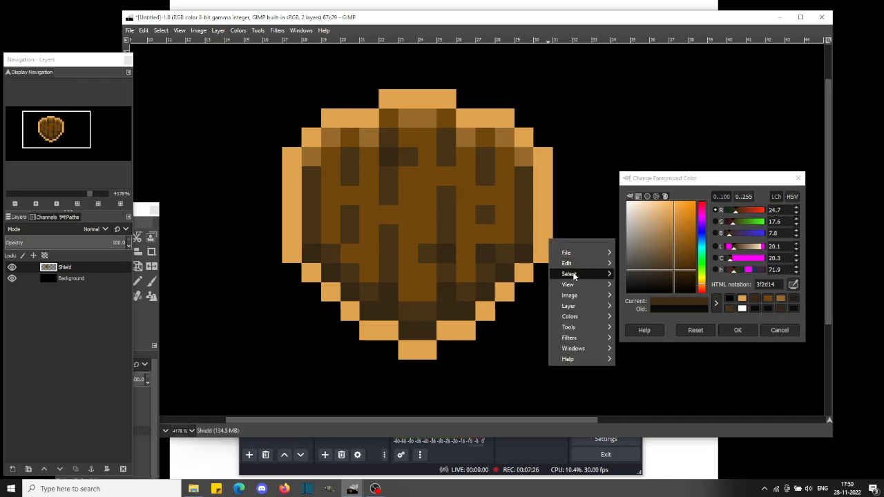
mouse_move(573, 276)
click(659, 323)
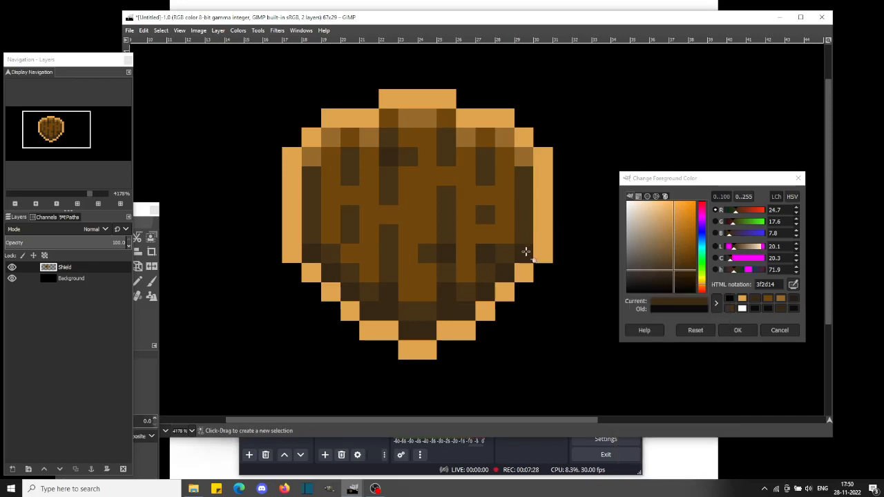
click(545, 247)
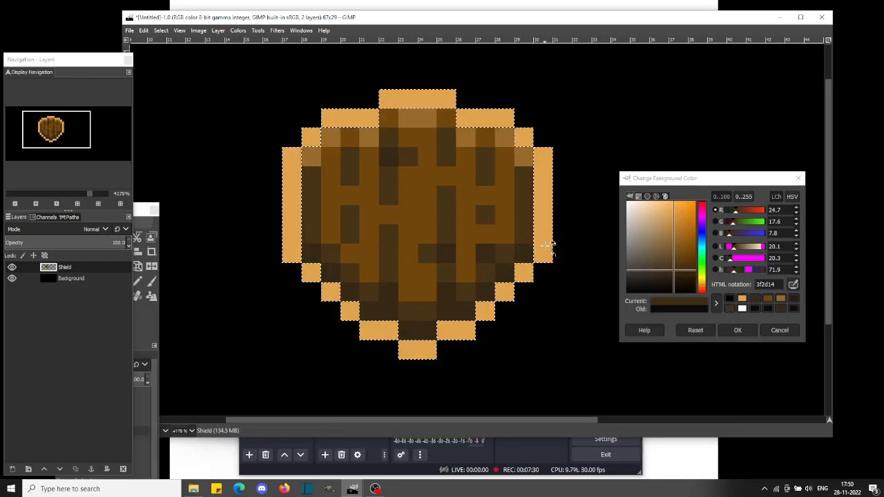
- Fill the selected outline with 3f2d14, check it deselected at a smaller scale, and undo the recolouring
key(ctrl+comma)
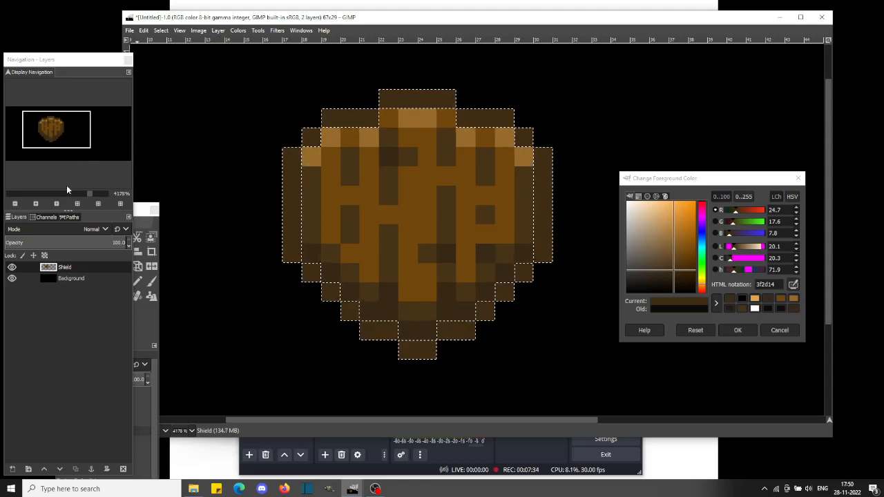
scroll(59, 192, down, 4)
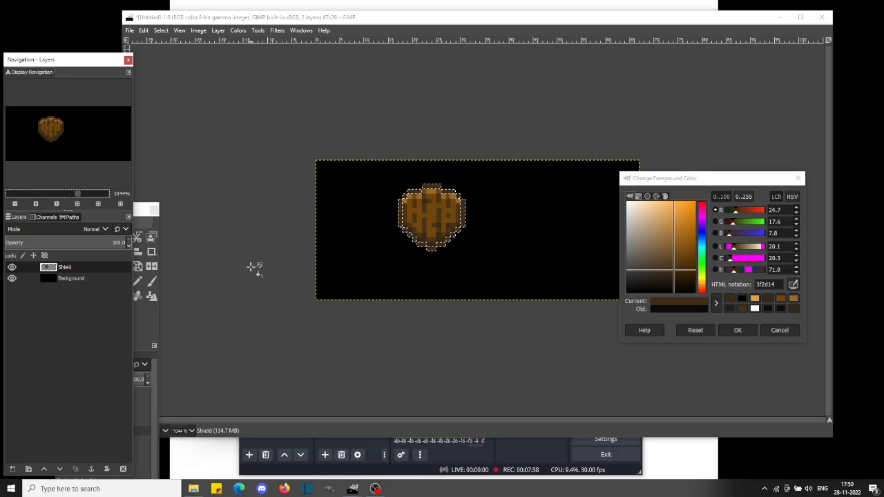
click(272, 183)
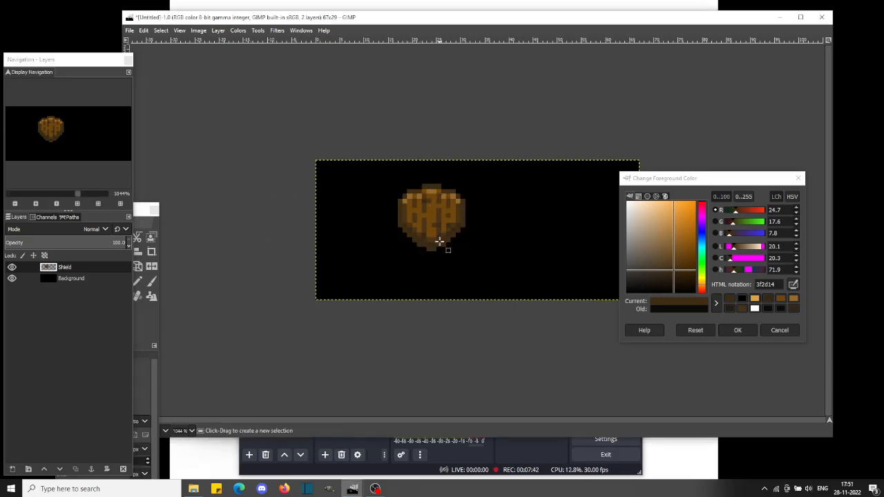
key(ctrl)
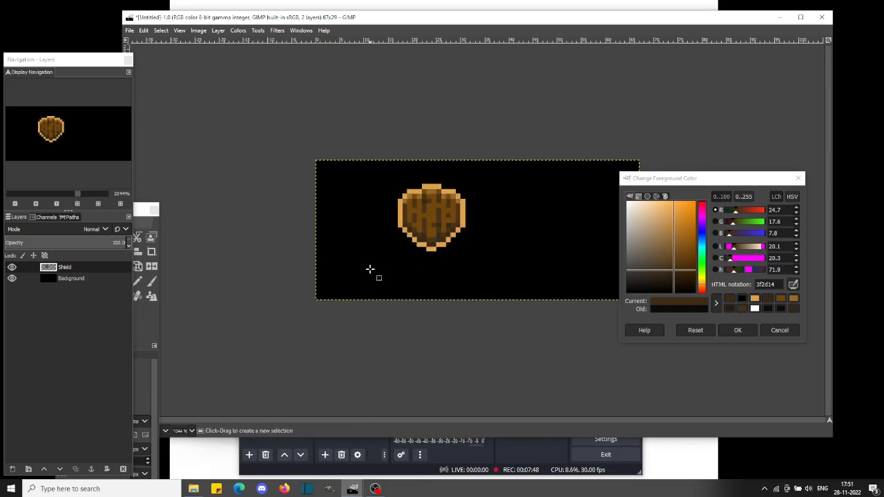
- Bucket-fill the Background layer with white, using the default colours swapped
click(78, 279)
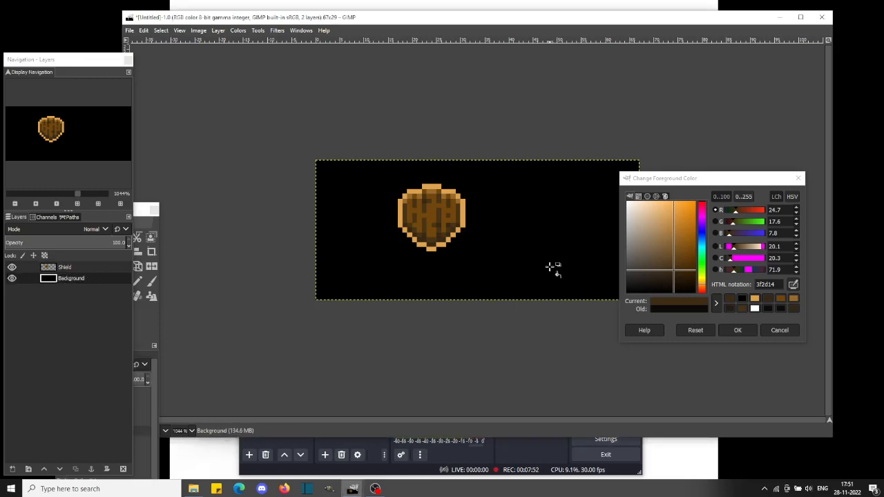
click(136, 210)
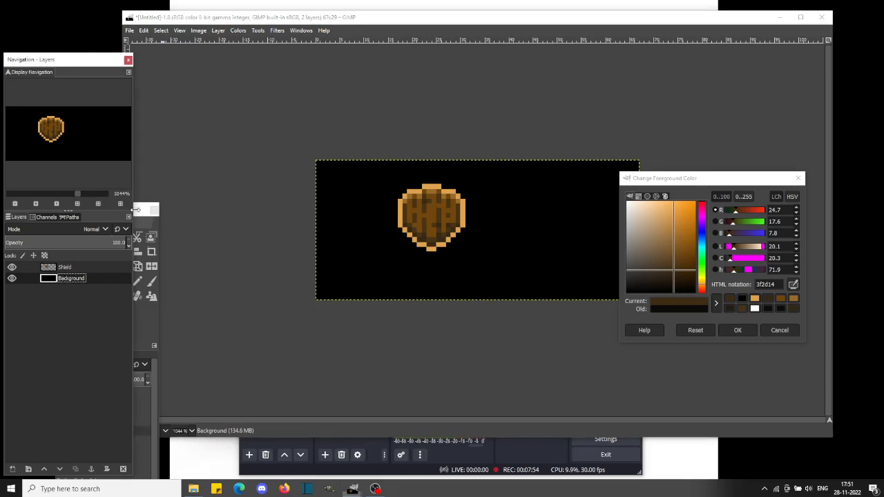
click(142, 211)
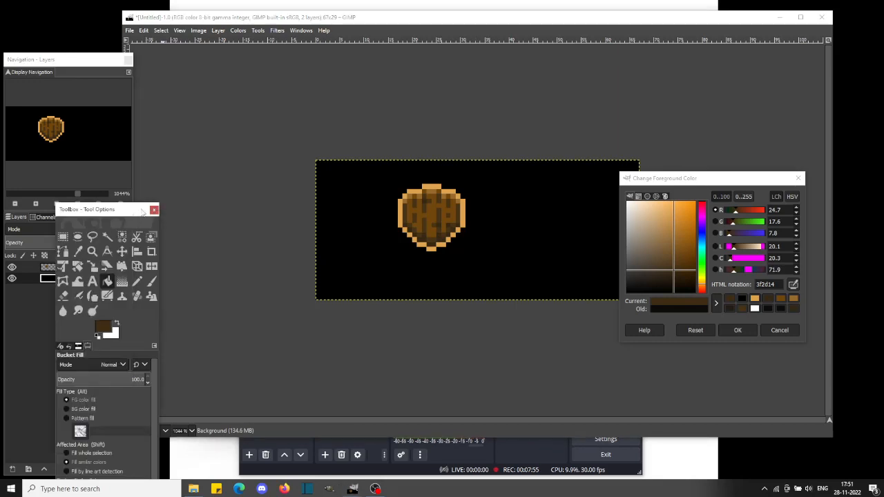
click(98, 335)
click(116, 324)
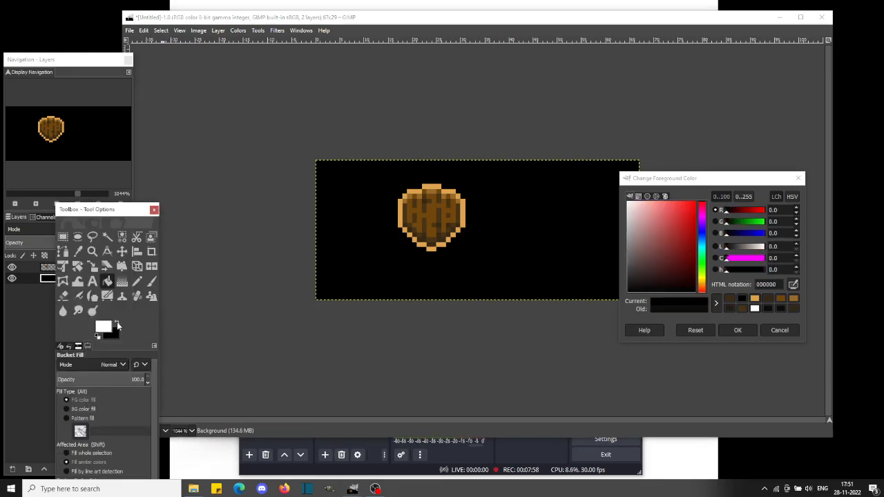
click(350, 268)
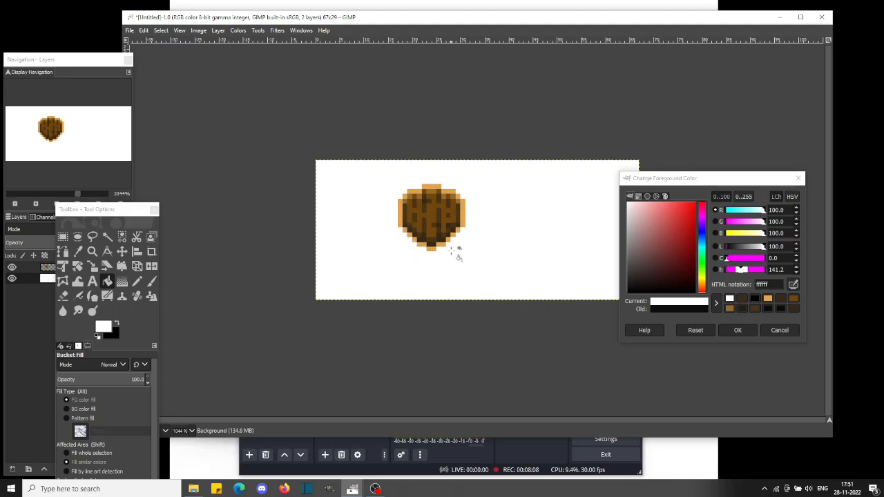
- Make the Shield layer active and sample dark brown 362814 from the shield's lower shading as the foreground colour
click(90, 175)
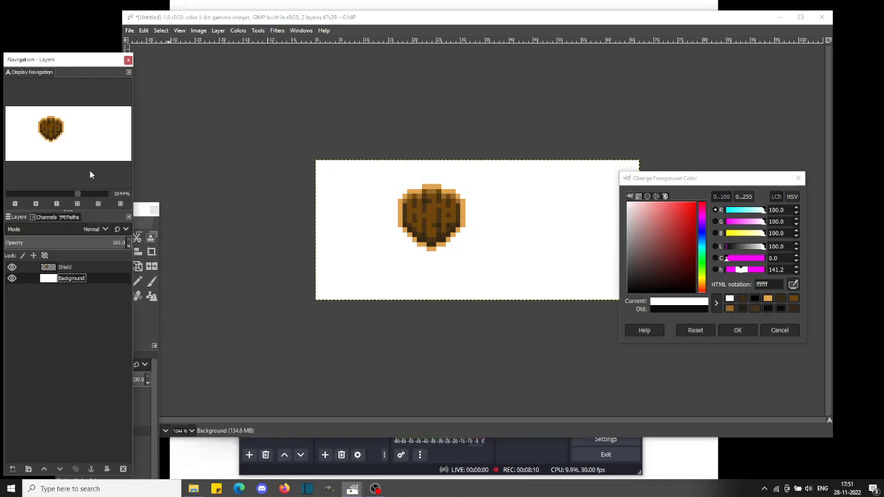
click(72, 266)
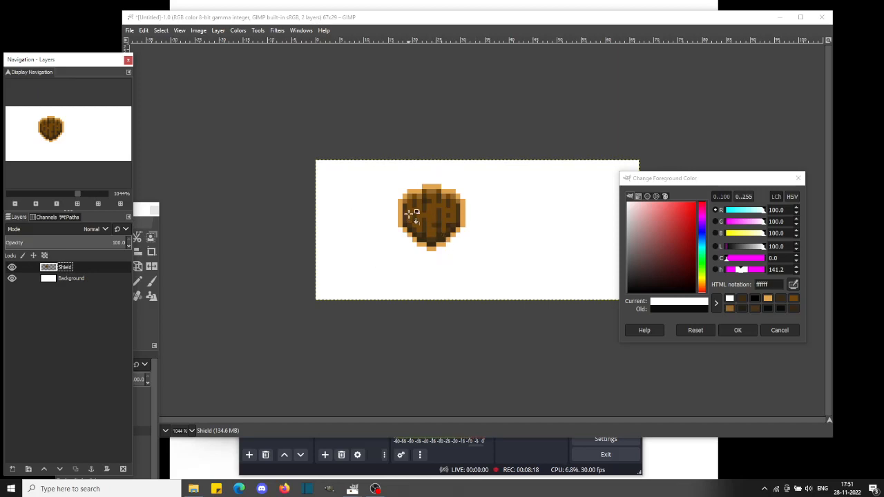
click(54, 196)
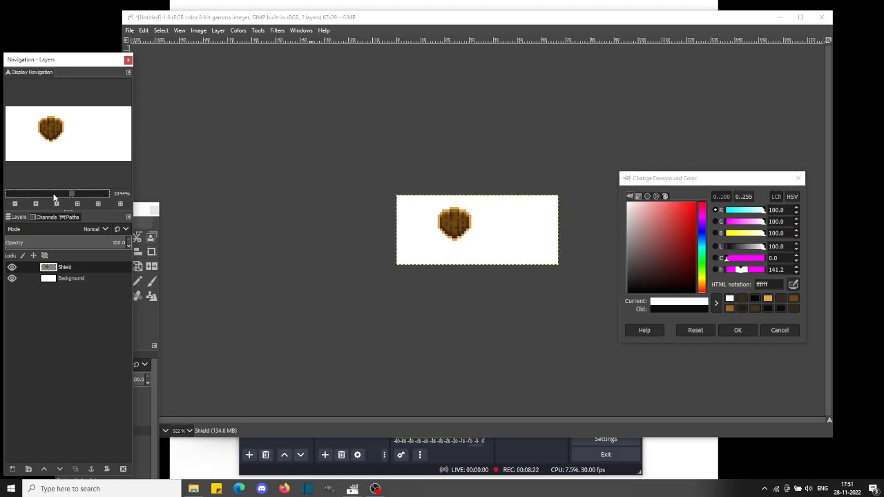
click(99, 192)
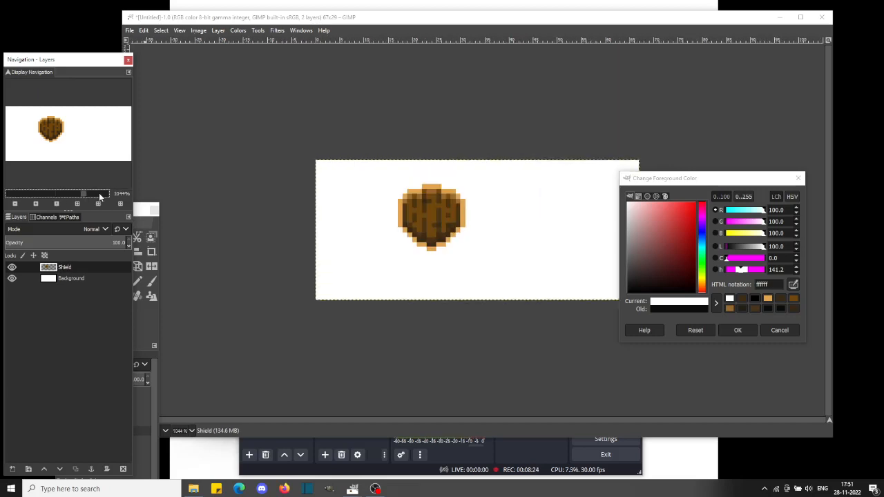
click(99, 193)
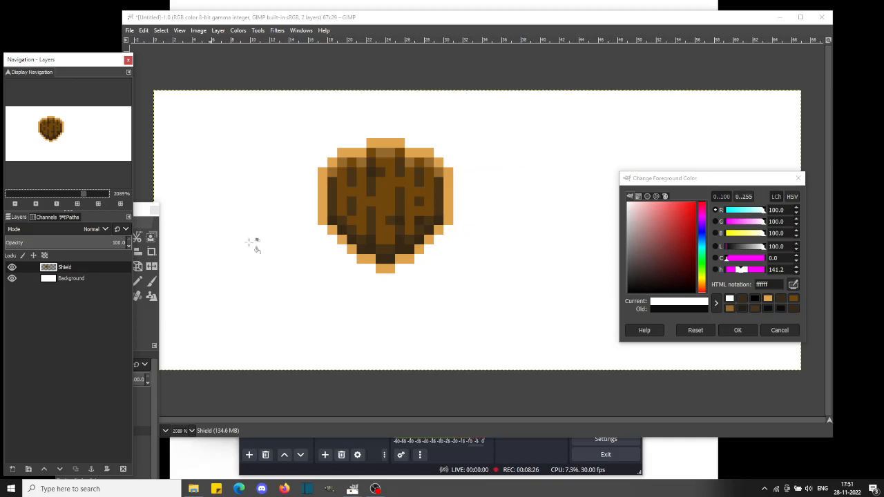
key(n)
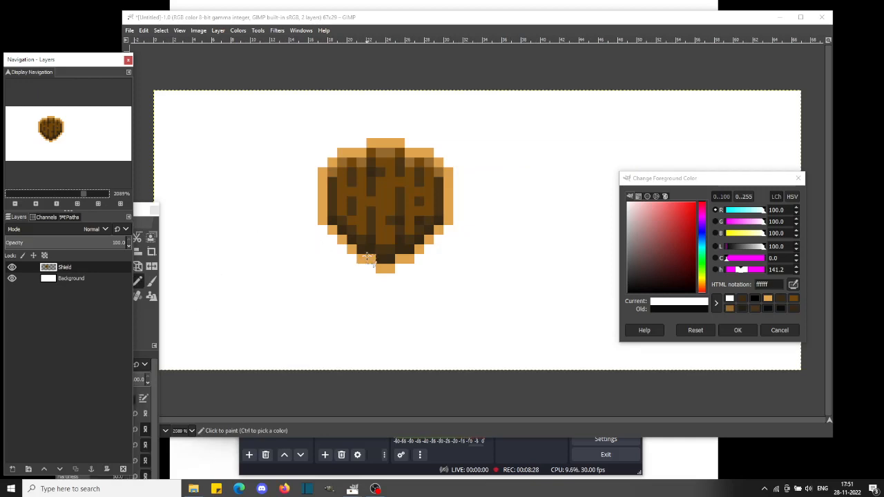
click(340, 231)
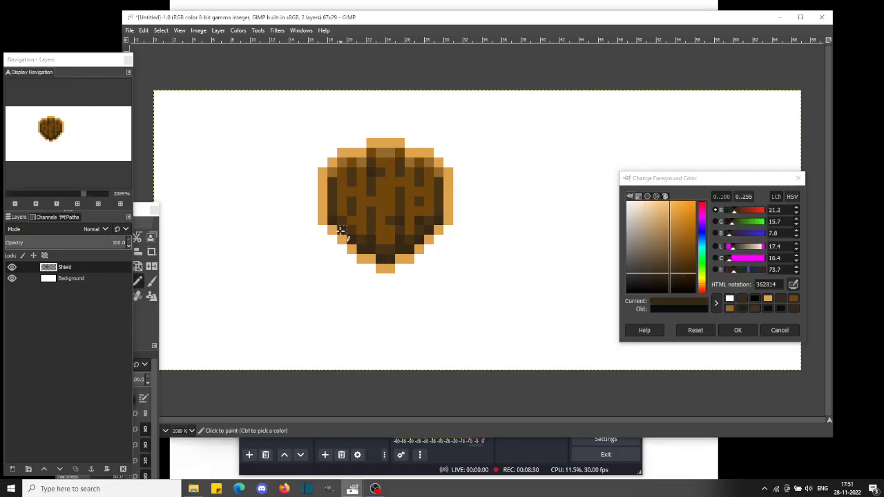
- Select all the light orange outline pixels around the shield with Select by Color
right_click(322, 202)
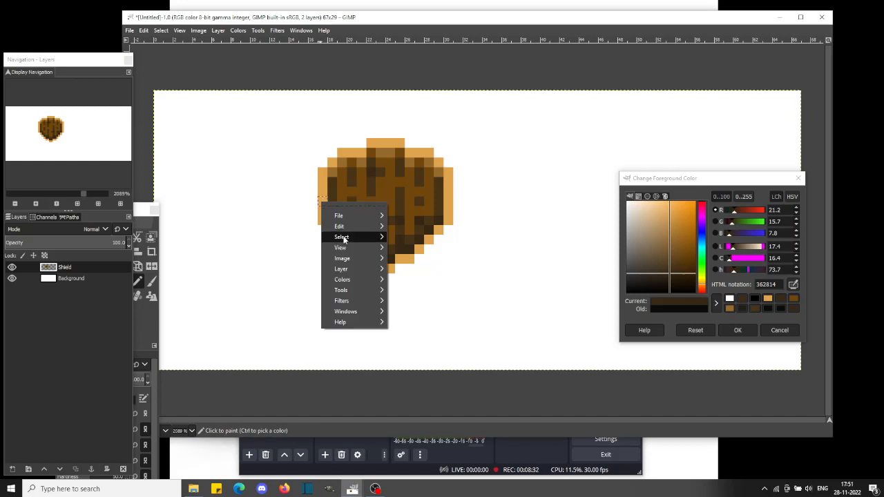
mouse_move(346, 238)
click(437, 287)
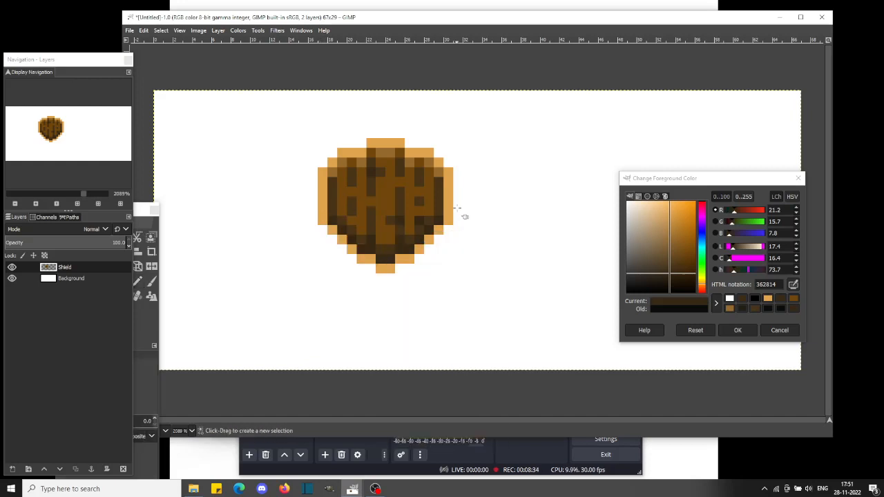
click(450, 205)
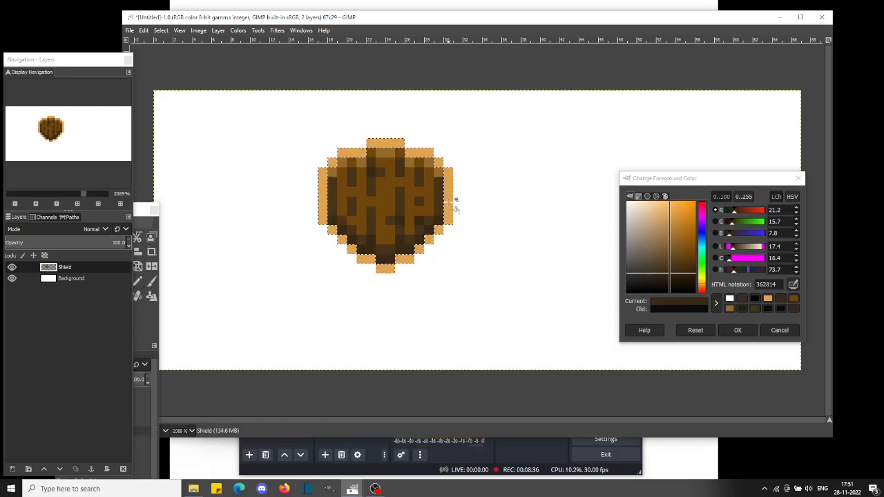
- Fill the selected outline with 362814, clear the selection, and view the shield against white at a smaller scale
key(ctrl+comma)
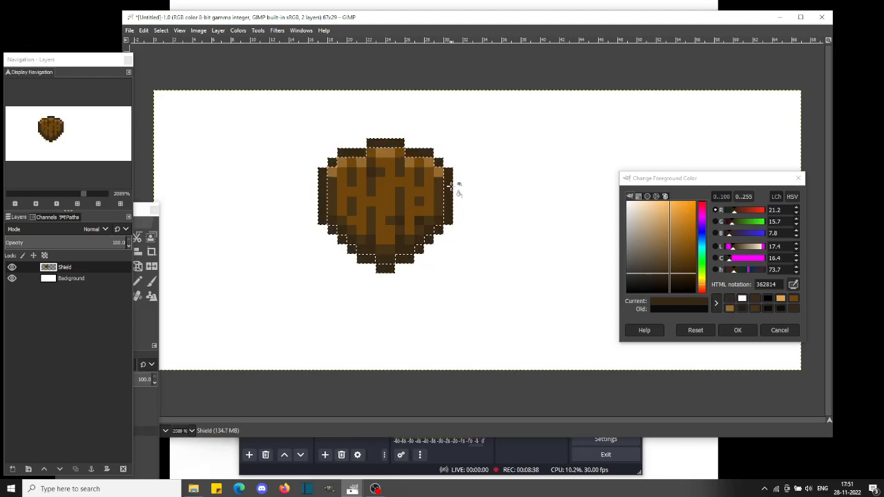
key(ctrl+shift+a)
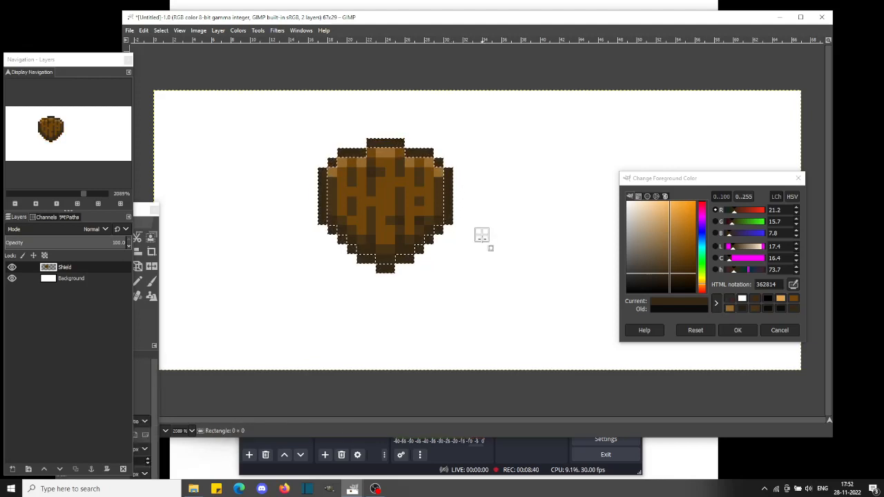
click(44, 197)
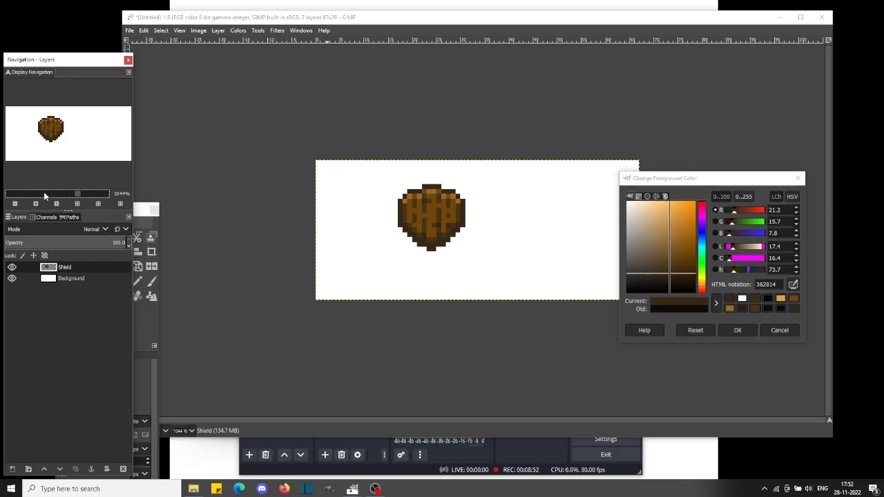
click(411, 472)
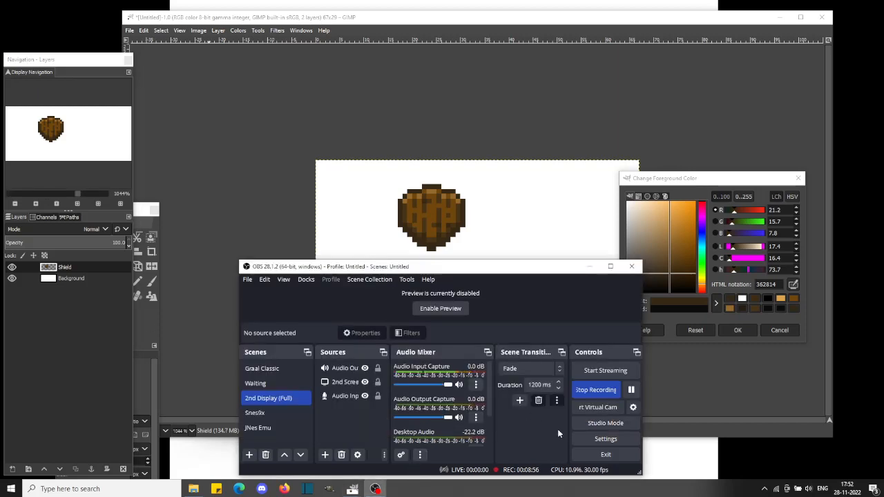